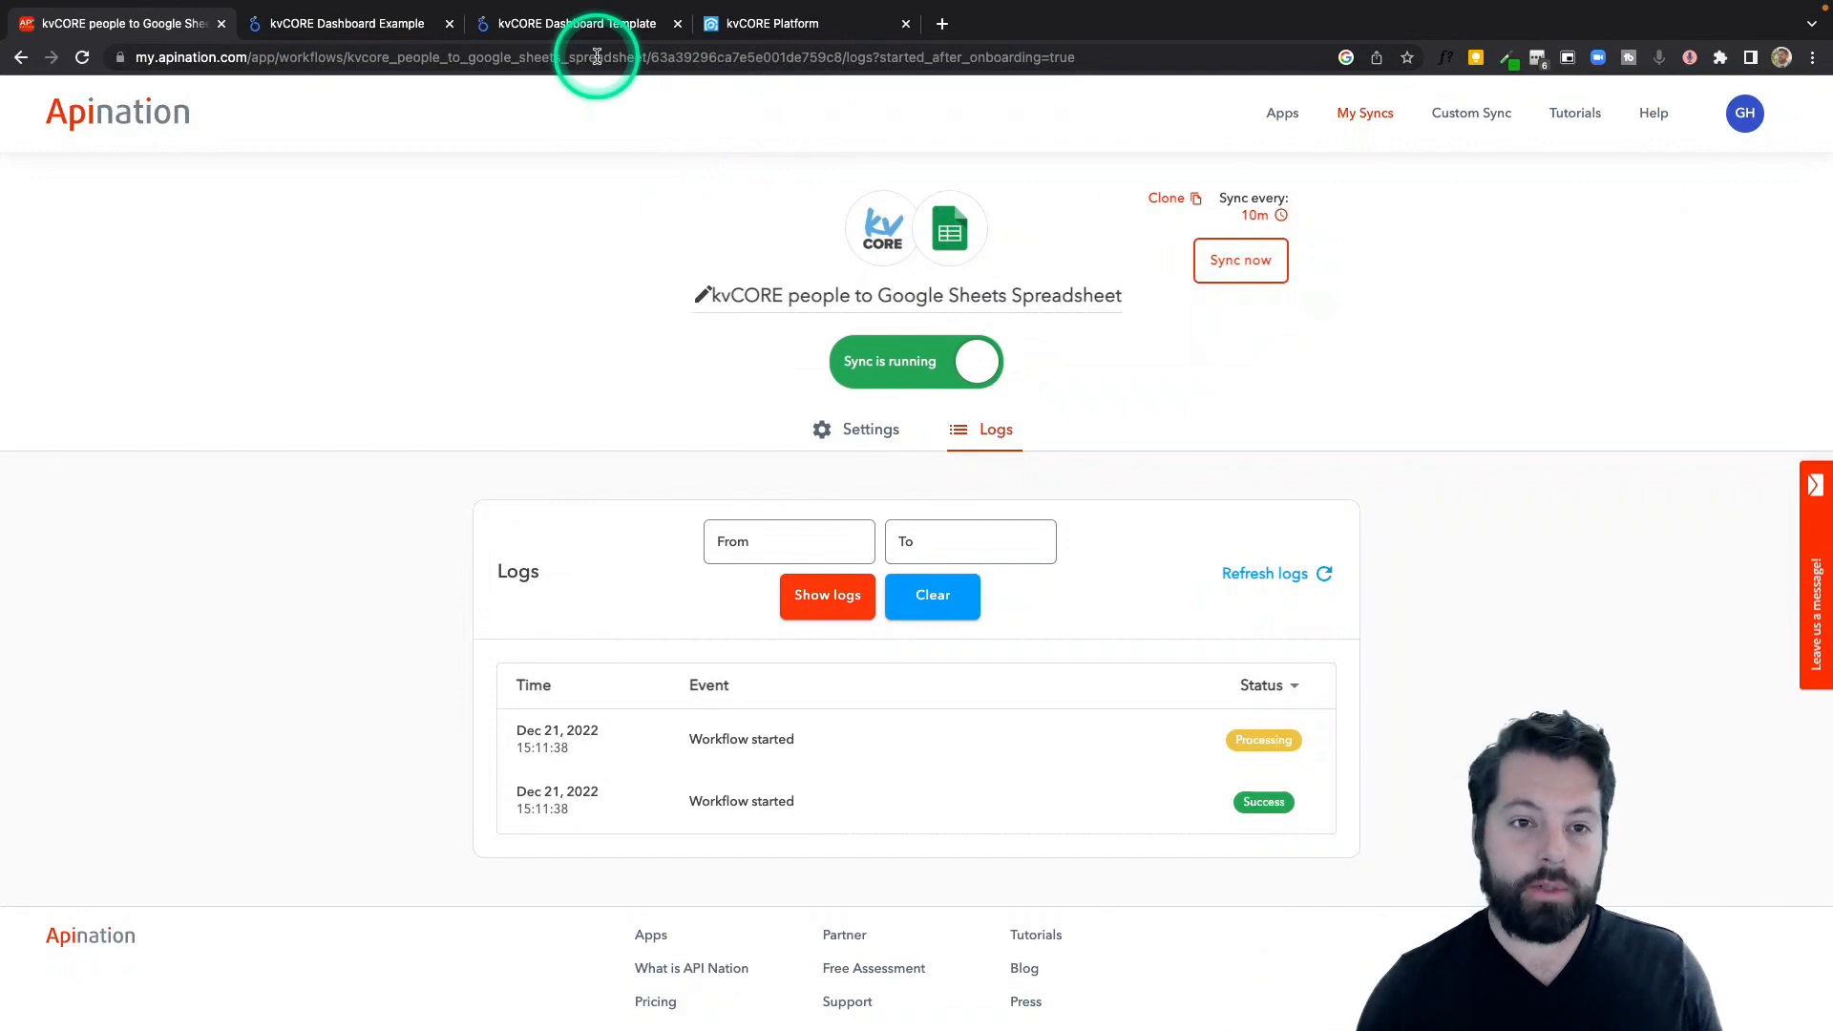
# Switch to the kvCORE Dashboard Template report and start making a copy of it.
pyautogui.click(593, 23)
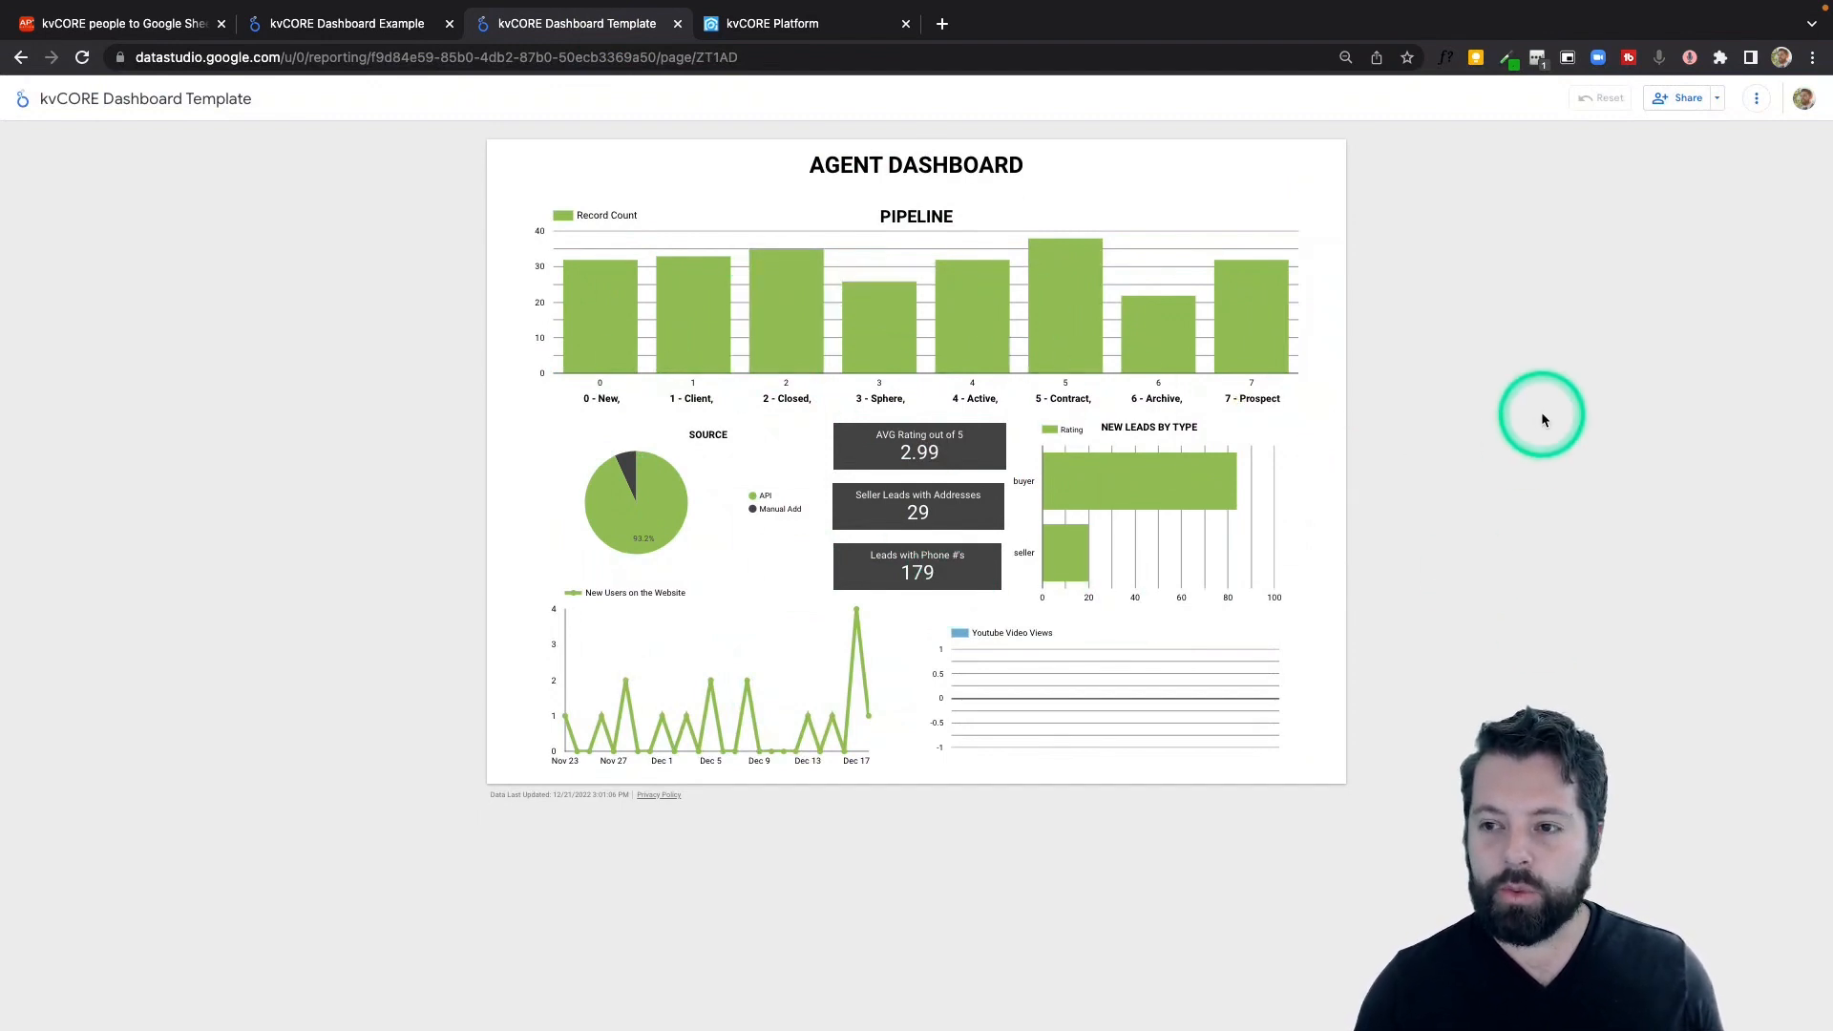
pyautogui.click(1758, 103)
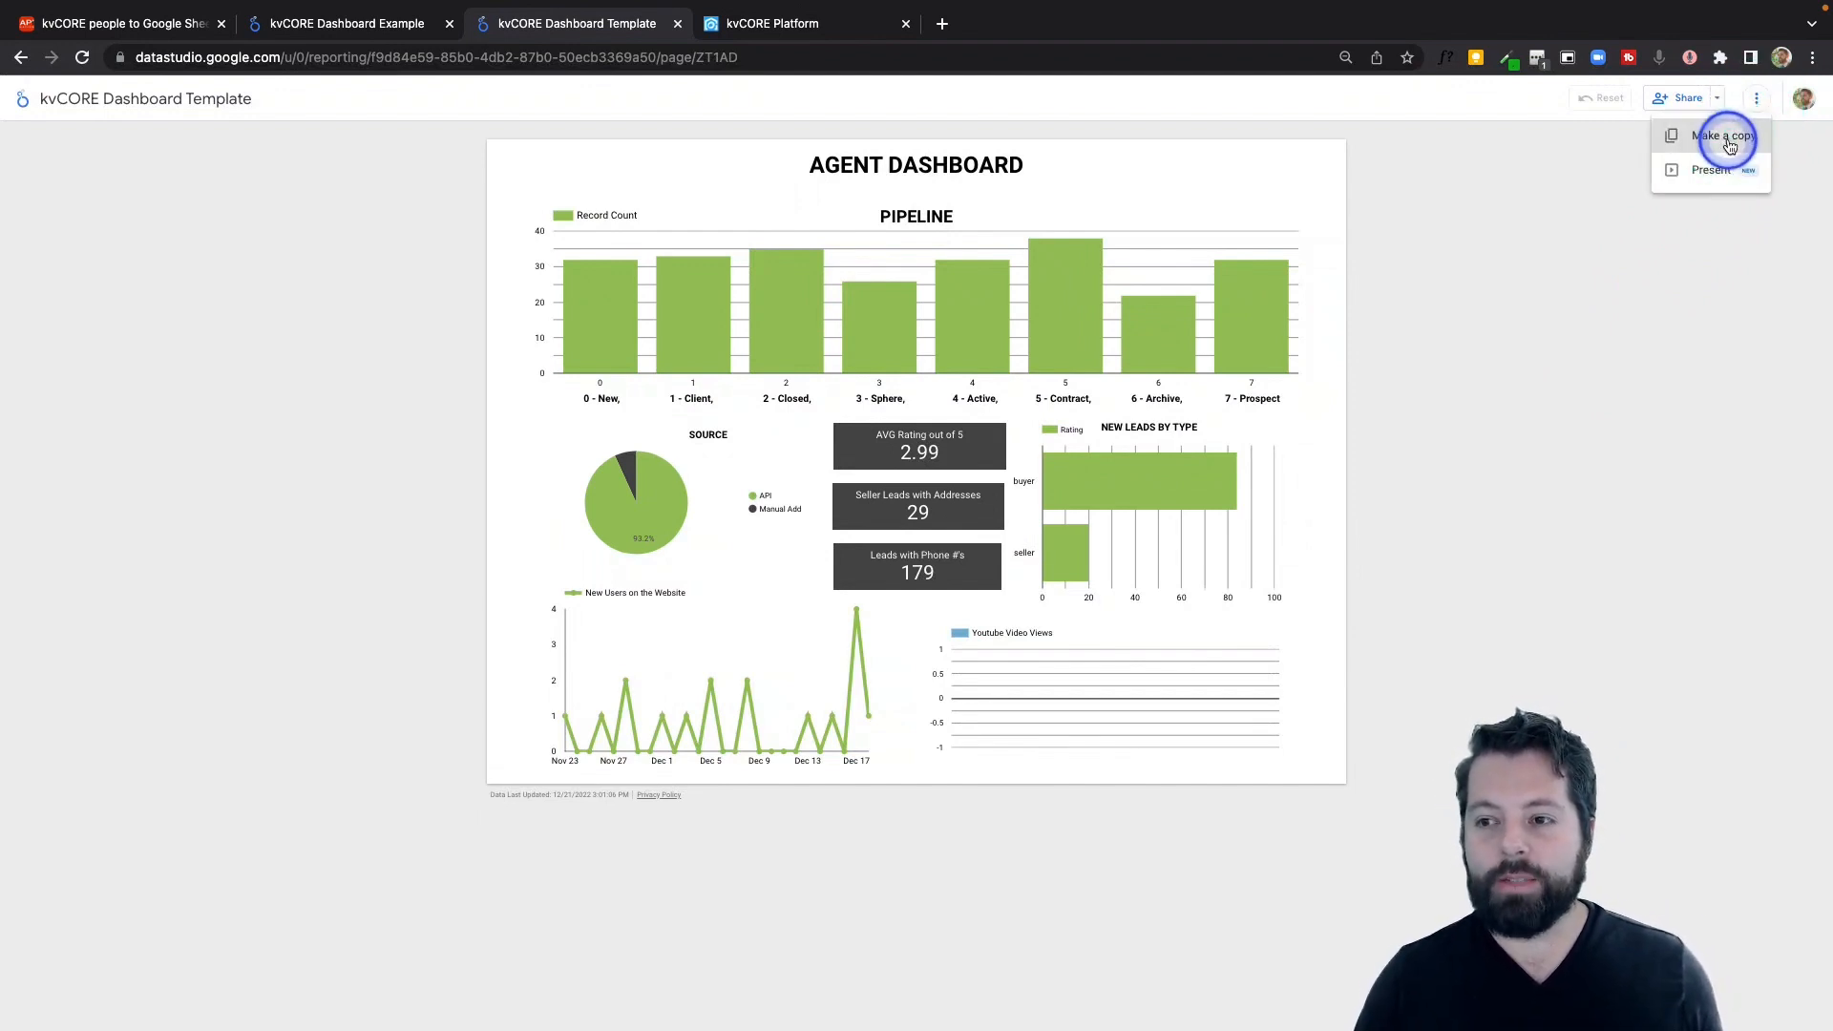
pyautogui.click(1726, 139)
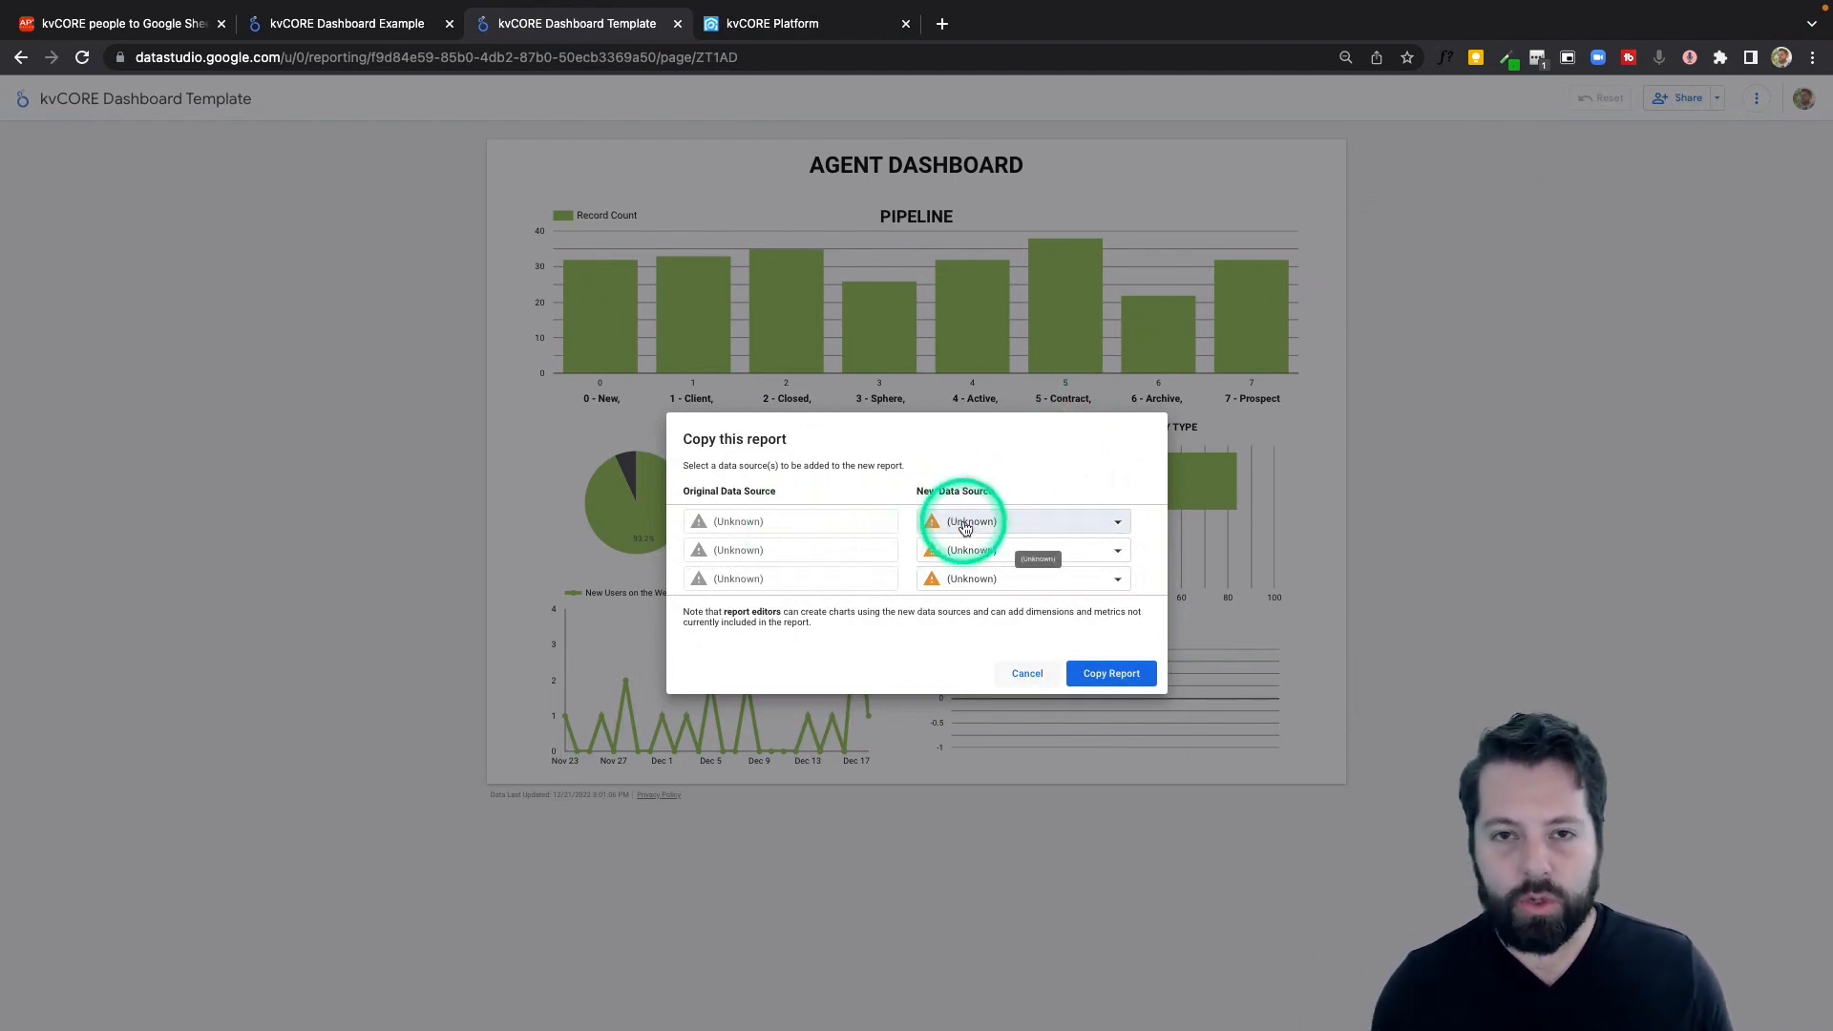
# Create a Google Sheets data source for the first replacement, connecting to Sheet1 of the kvCORE Contacts spreadsheet with first row as headers.
pyautogui.click(1123, 524)
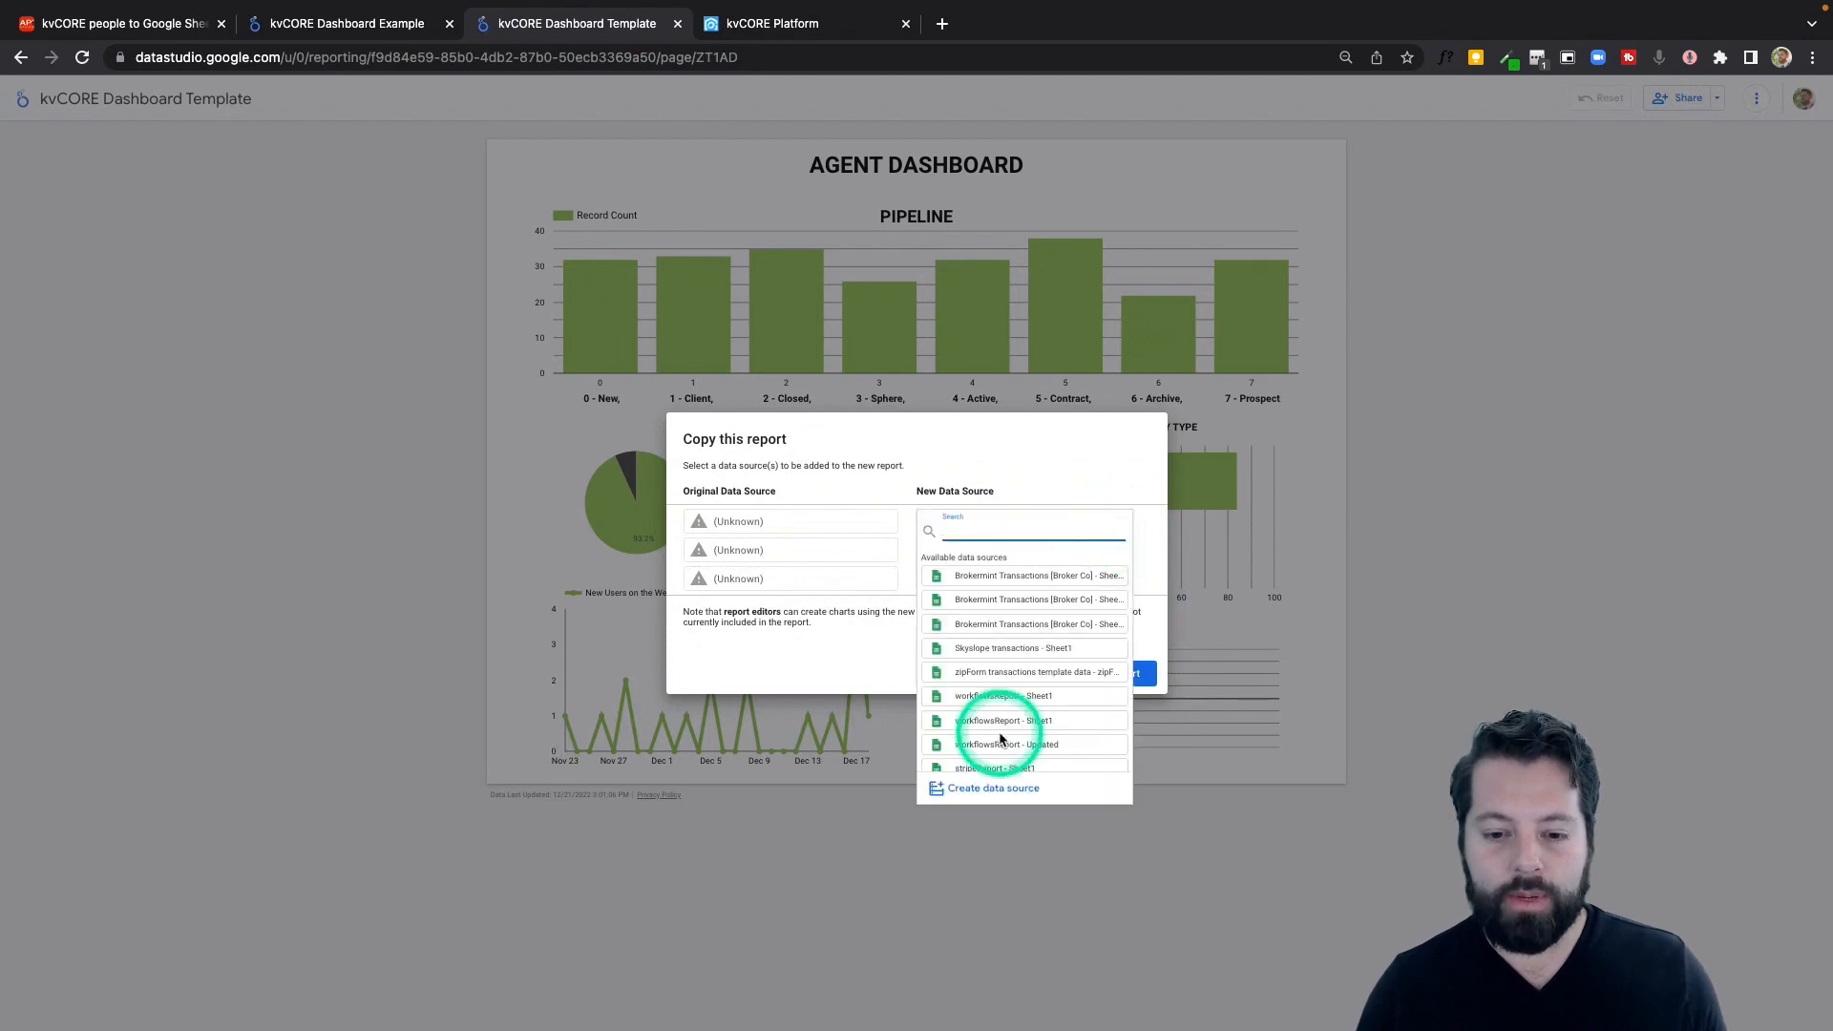
pyautogui.click(983, 789)
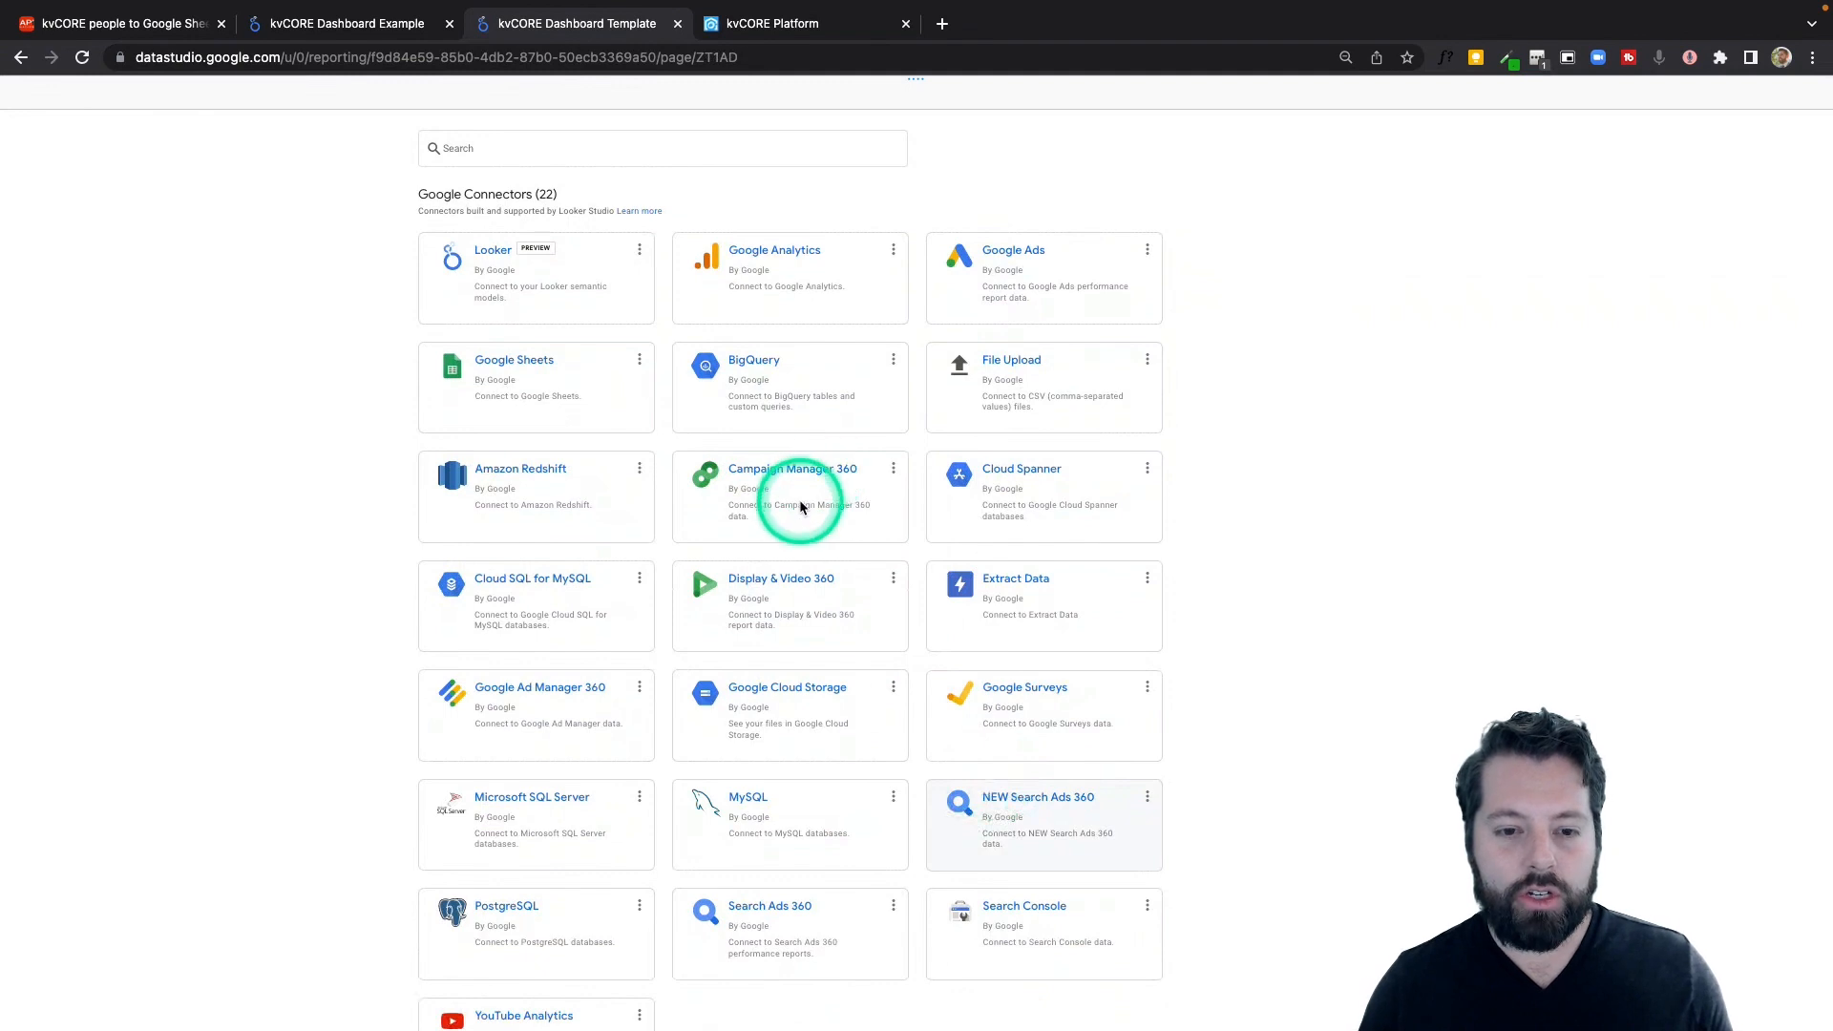
pyautogui.click(524, 372)
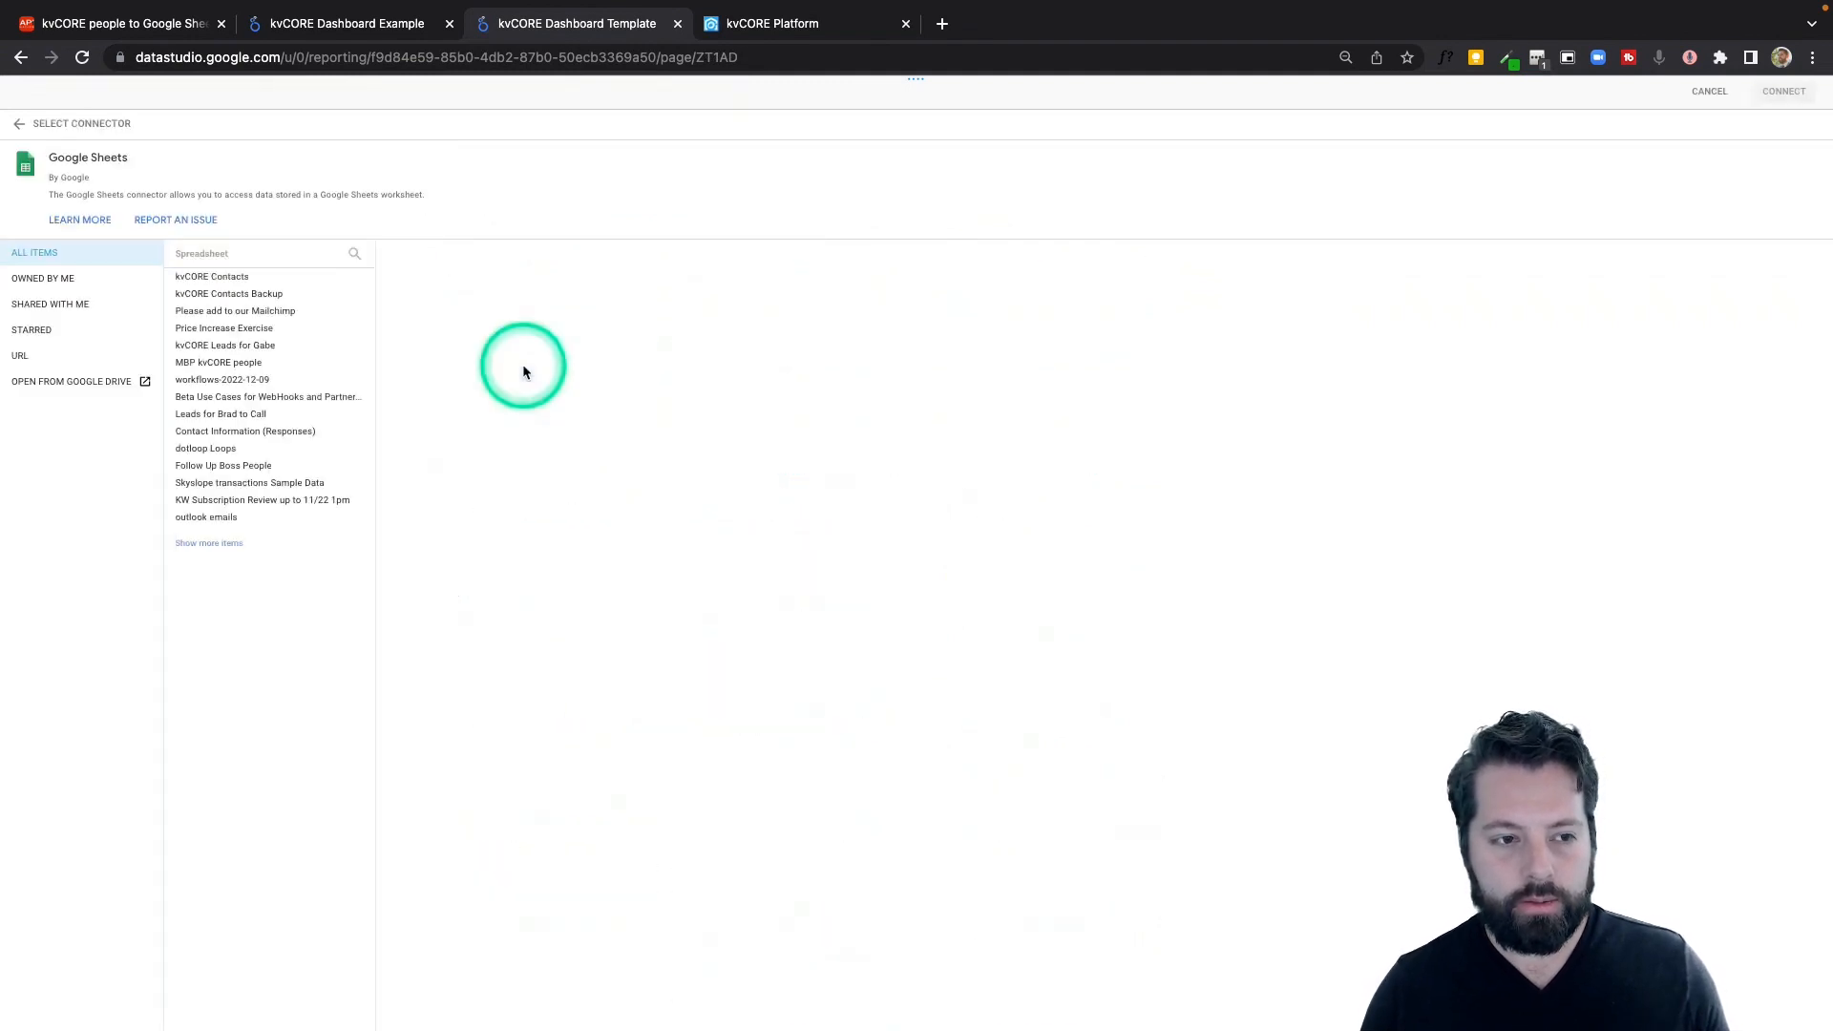
pyautogui.click(205, 279)
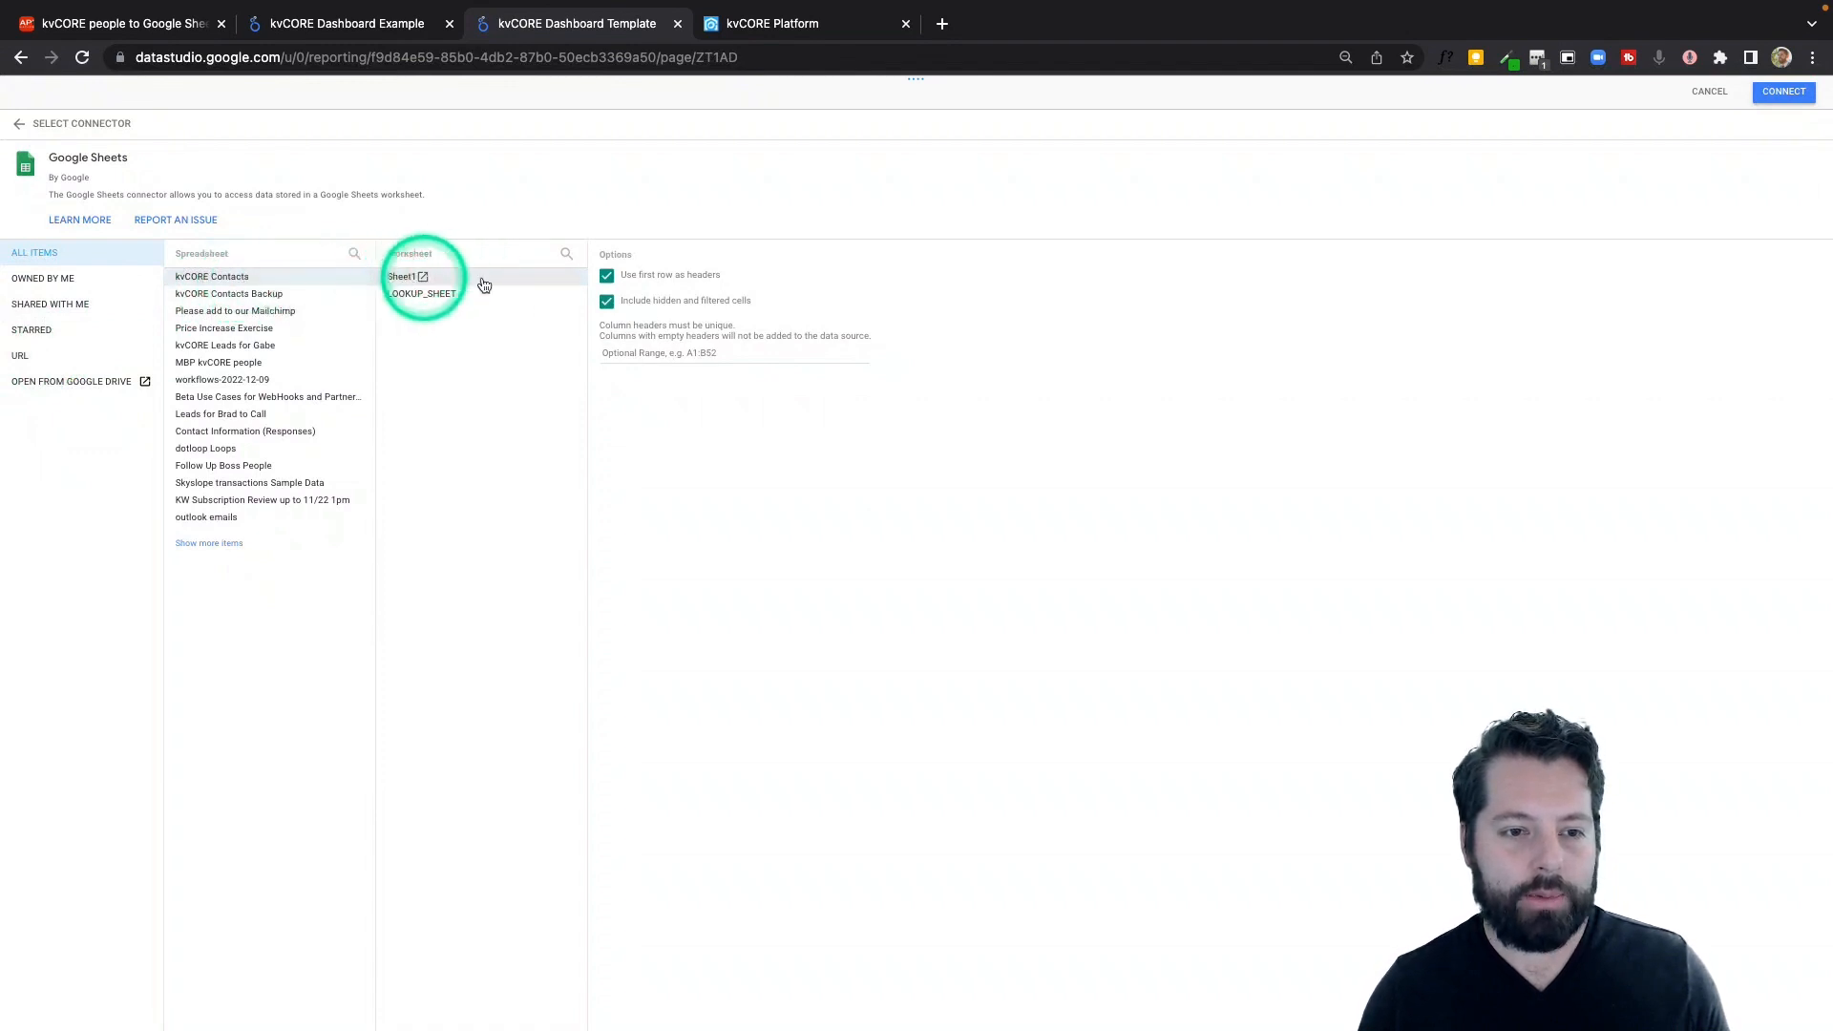
pyautogui.click(1780, 93)
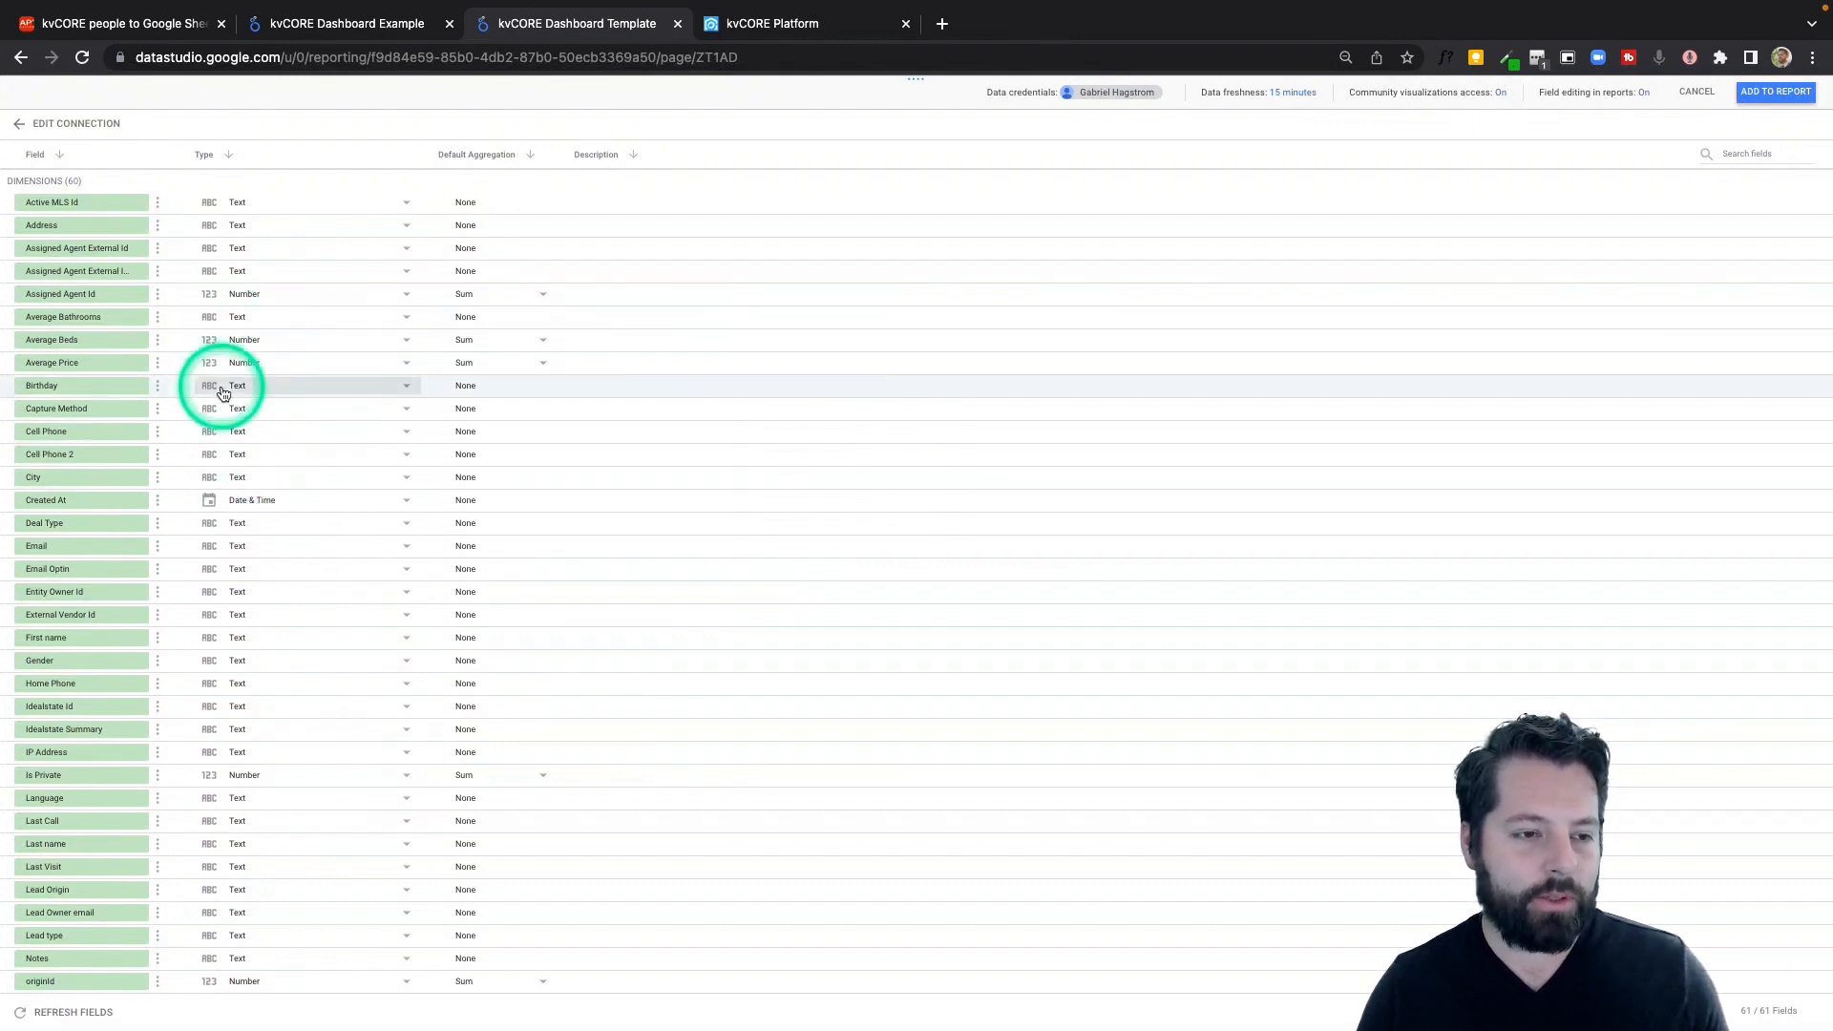
# Review the field list of the kvCORE Contacts data source and add the source to the report.
pyautogui.scroll(-3, 223, 393)
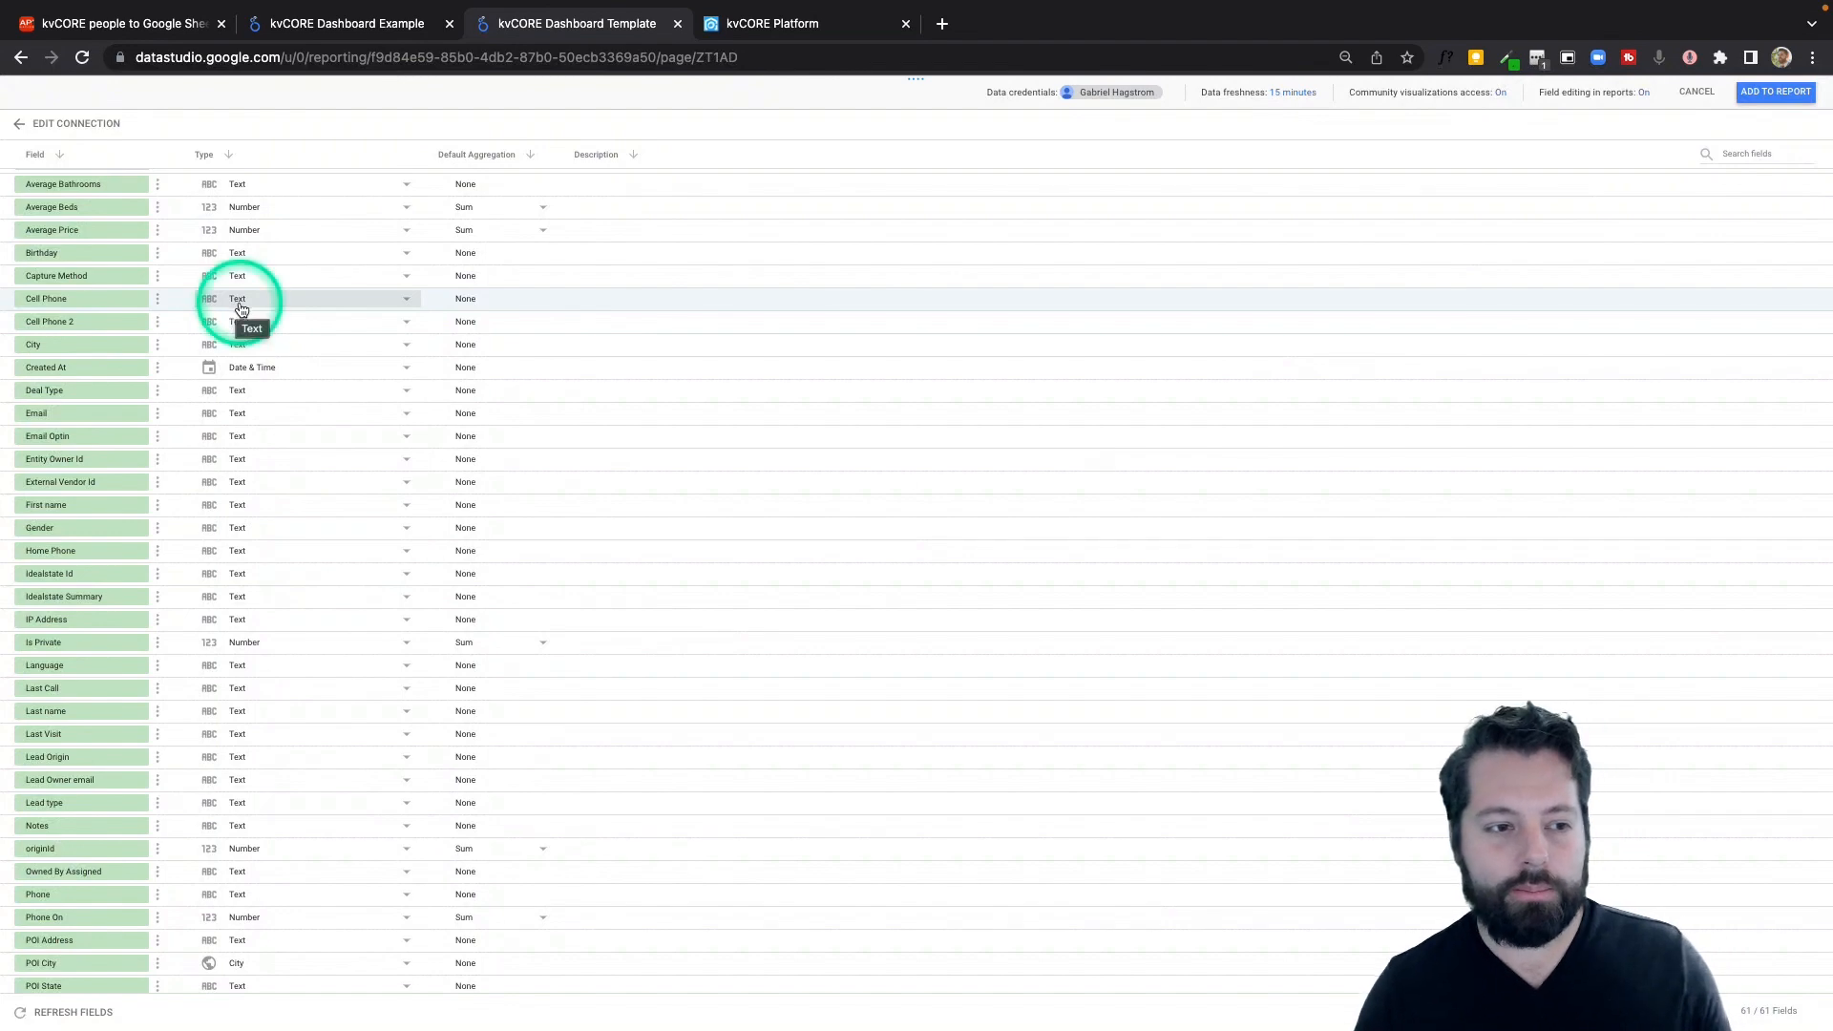
pyautogui.scroll(-1, 245, 659)
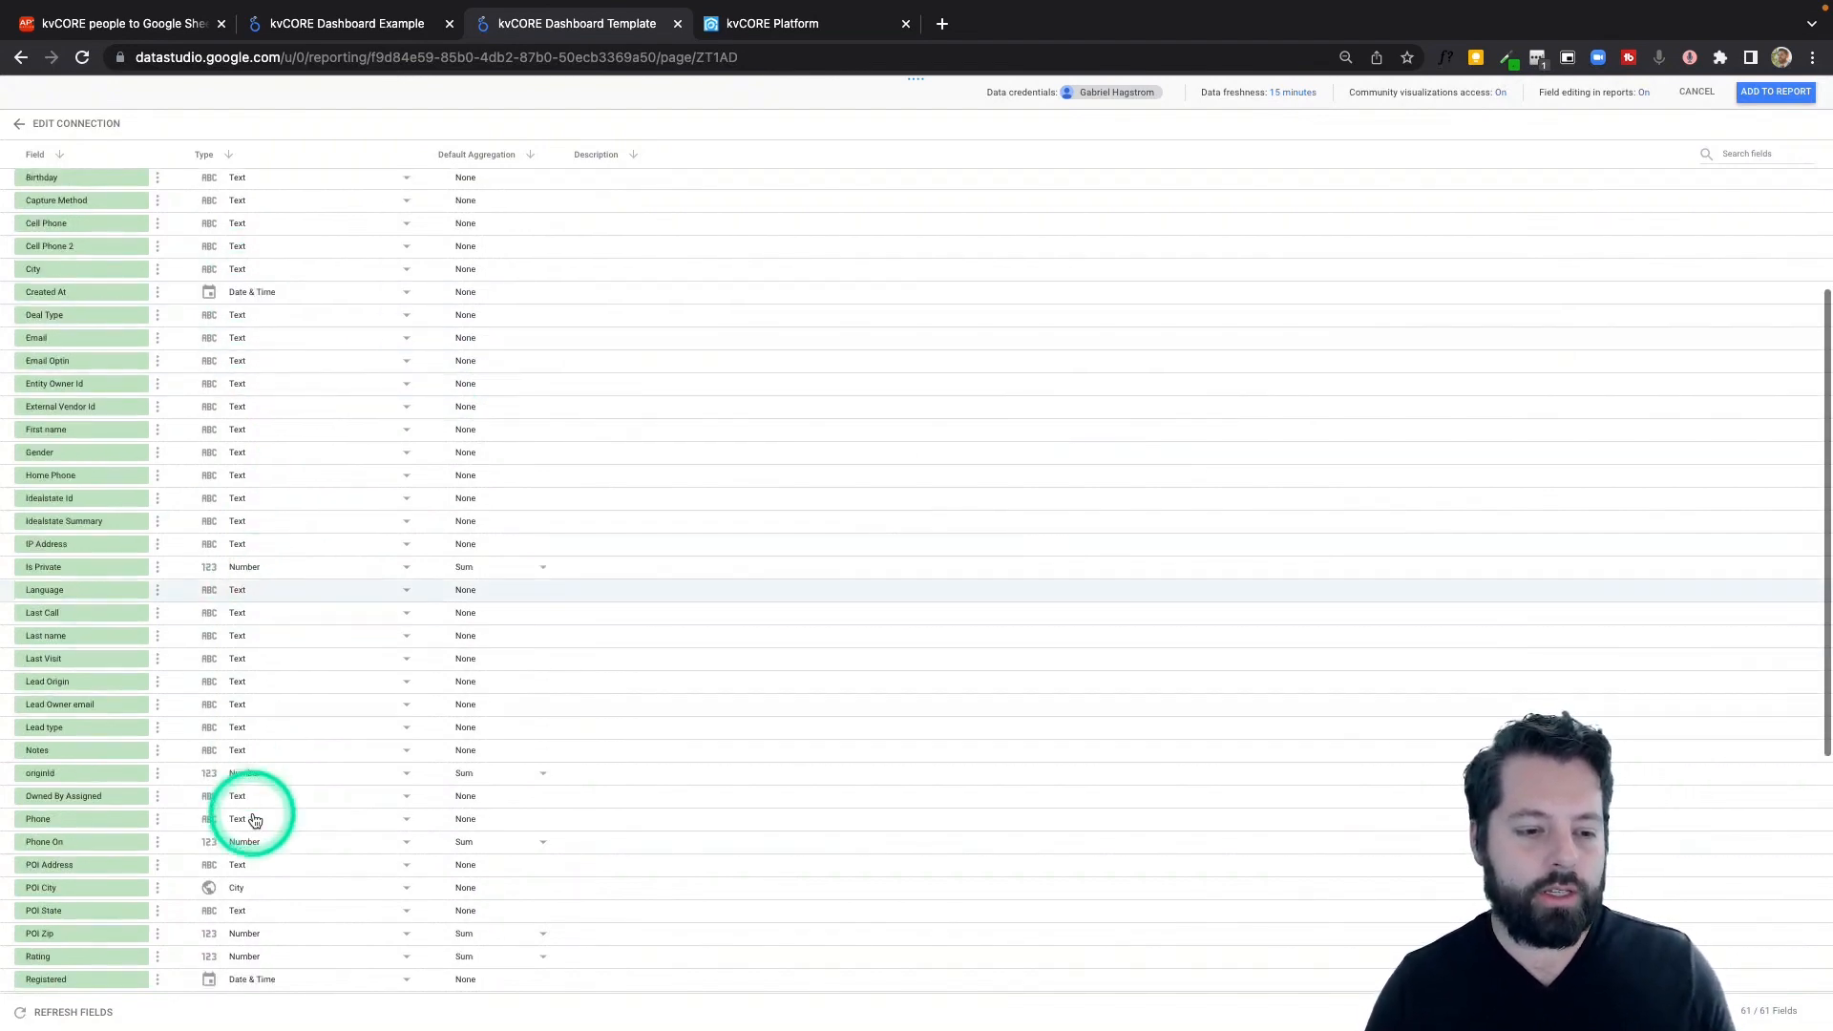
pyautogui.scroll(-1, 253, 819)
pyautogui.scroll(3, 253, 819)
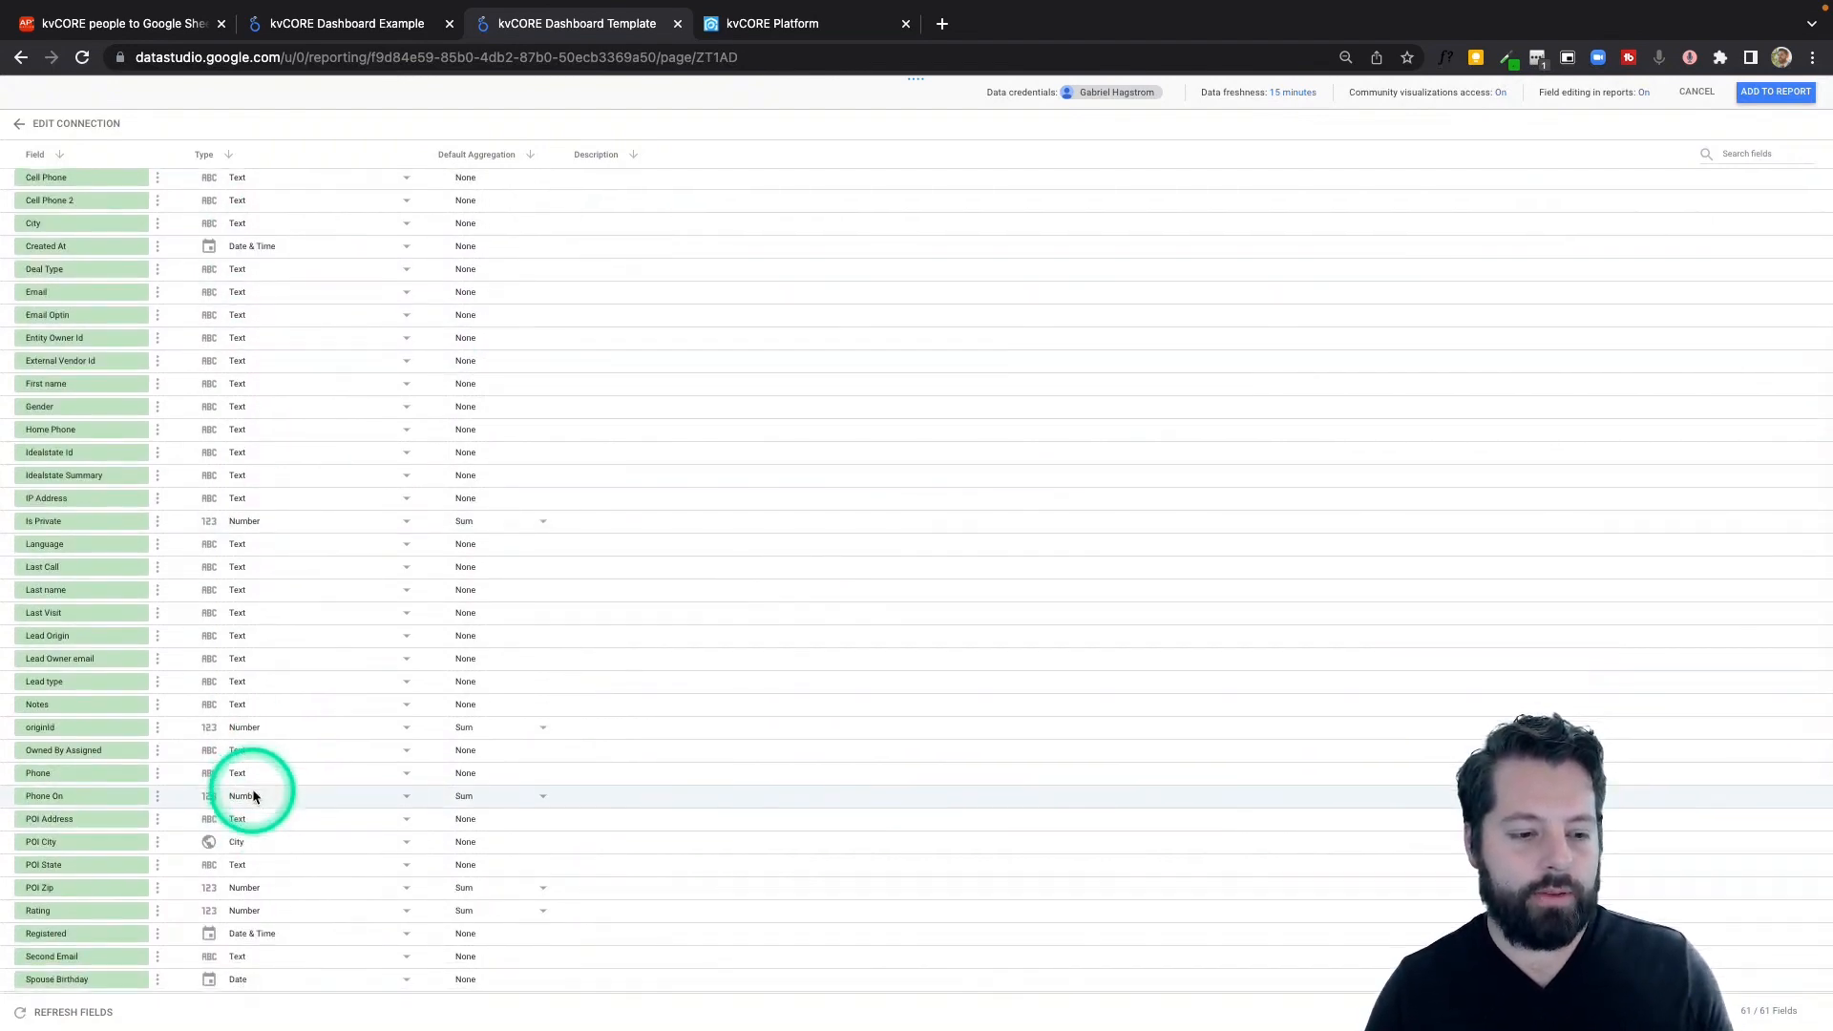
pyautogui.click(351, 487)
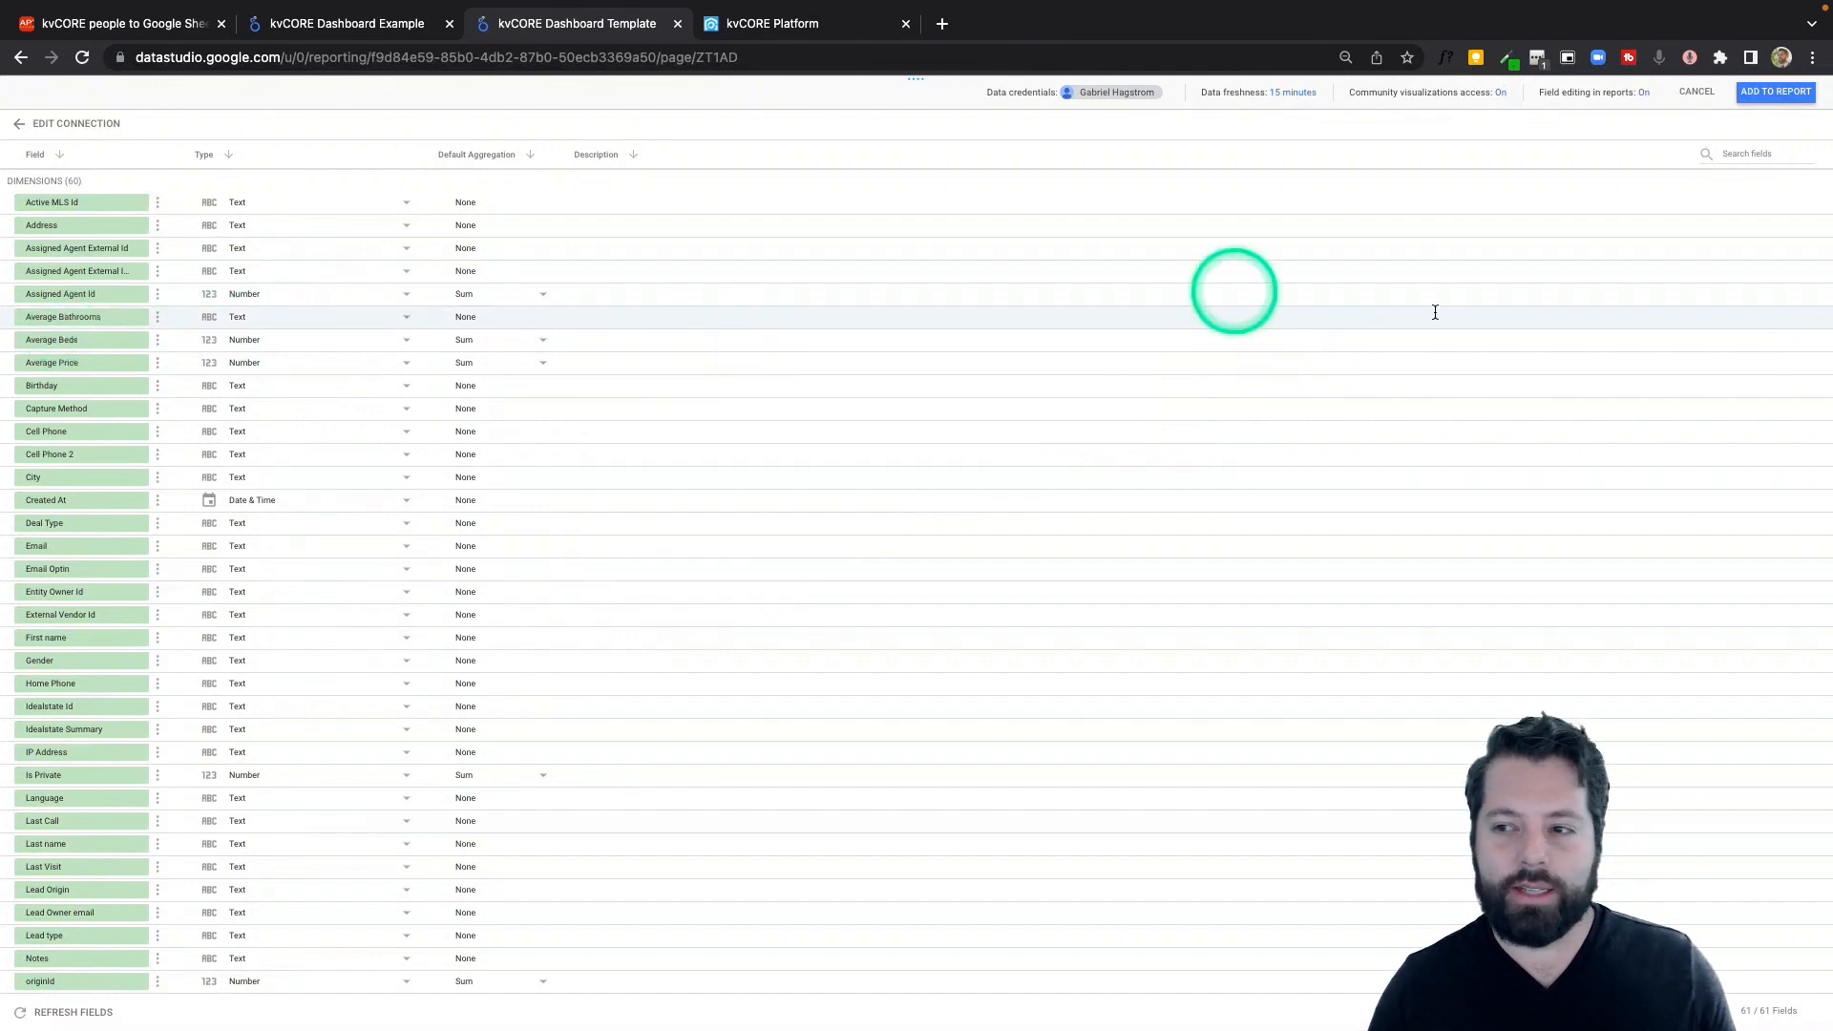
pyautogui.click(1772, 92)
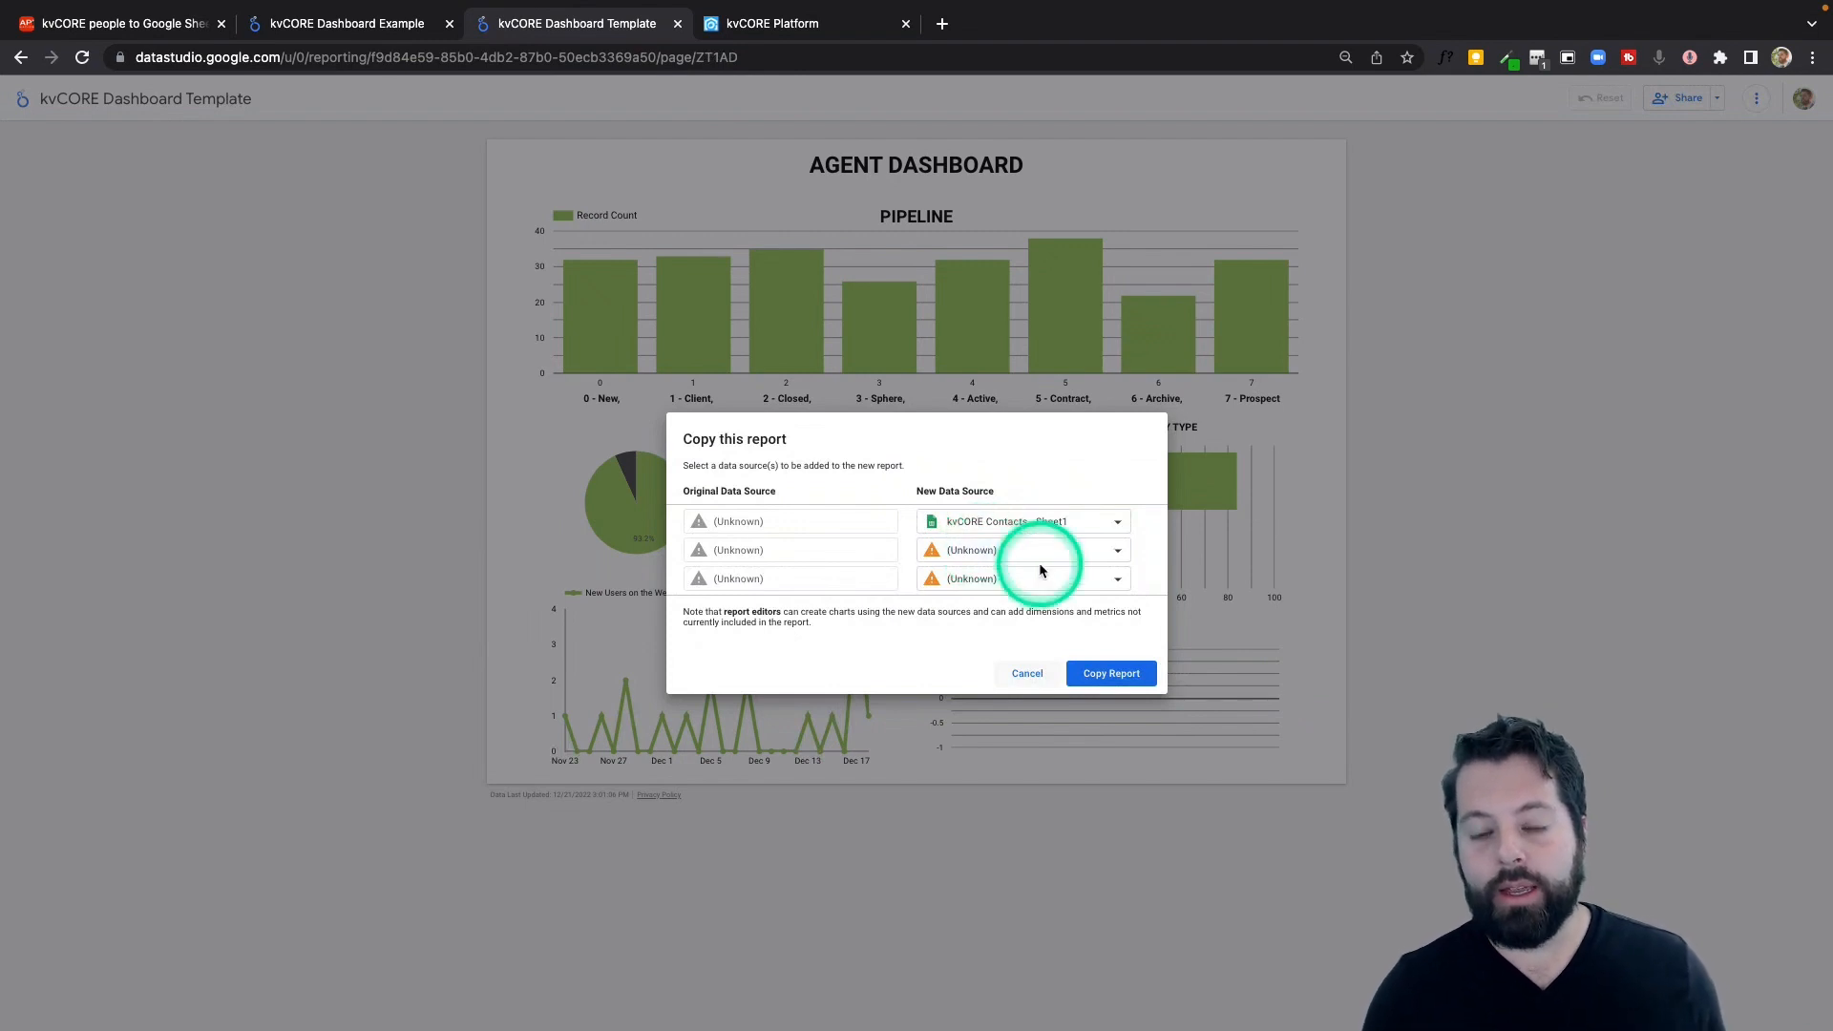
pyautogui.click(1067, 557)
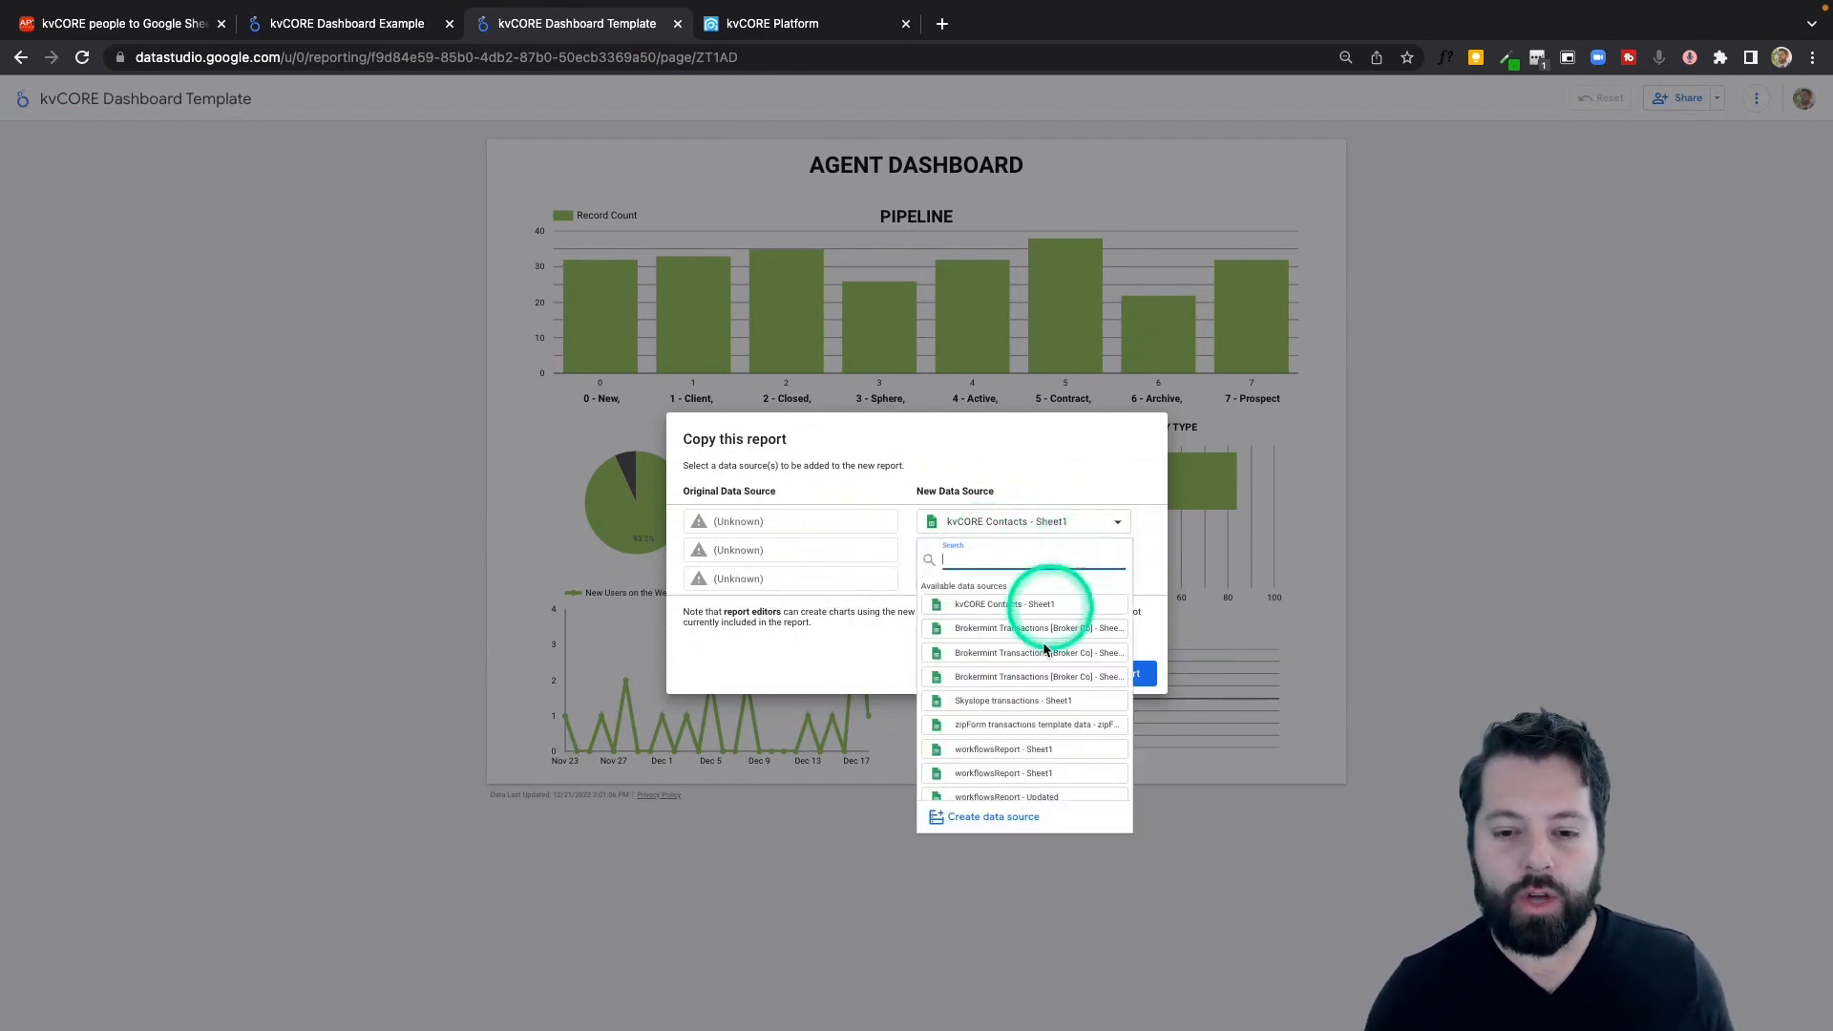
pyautogui.click(993, 821)
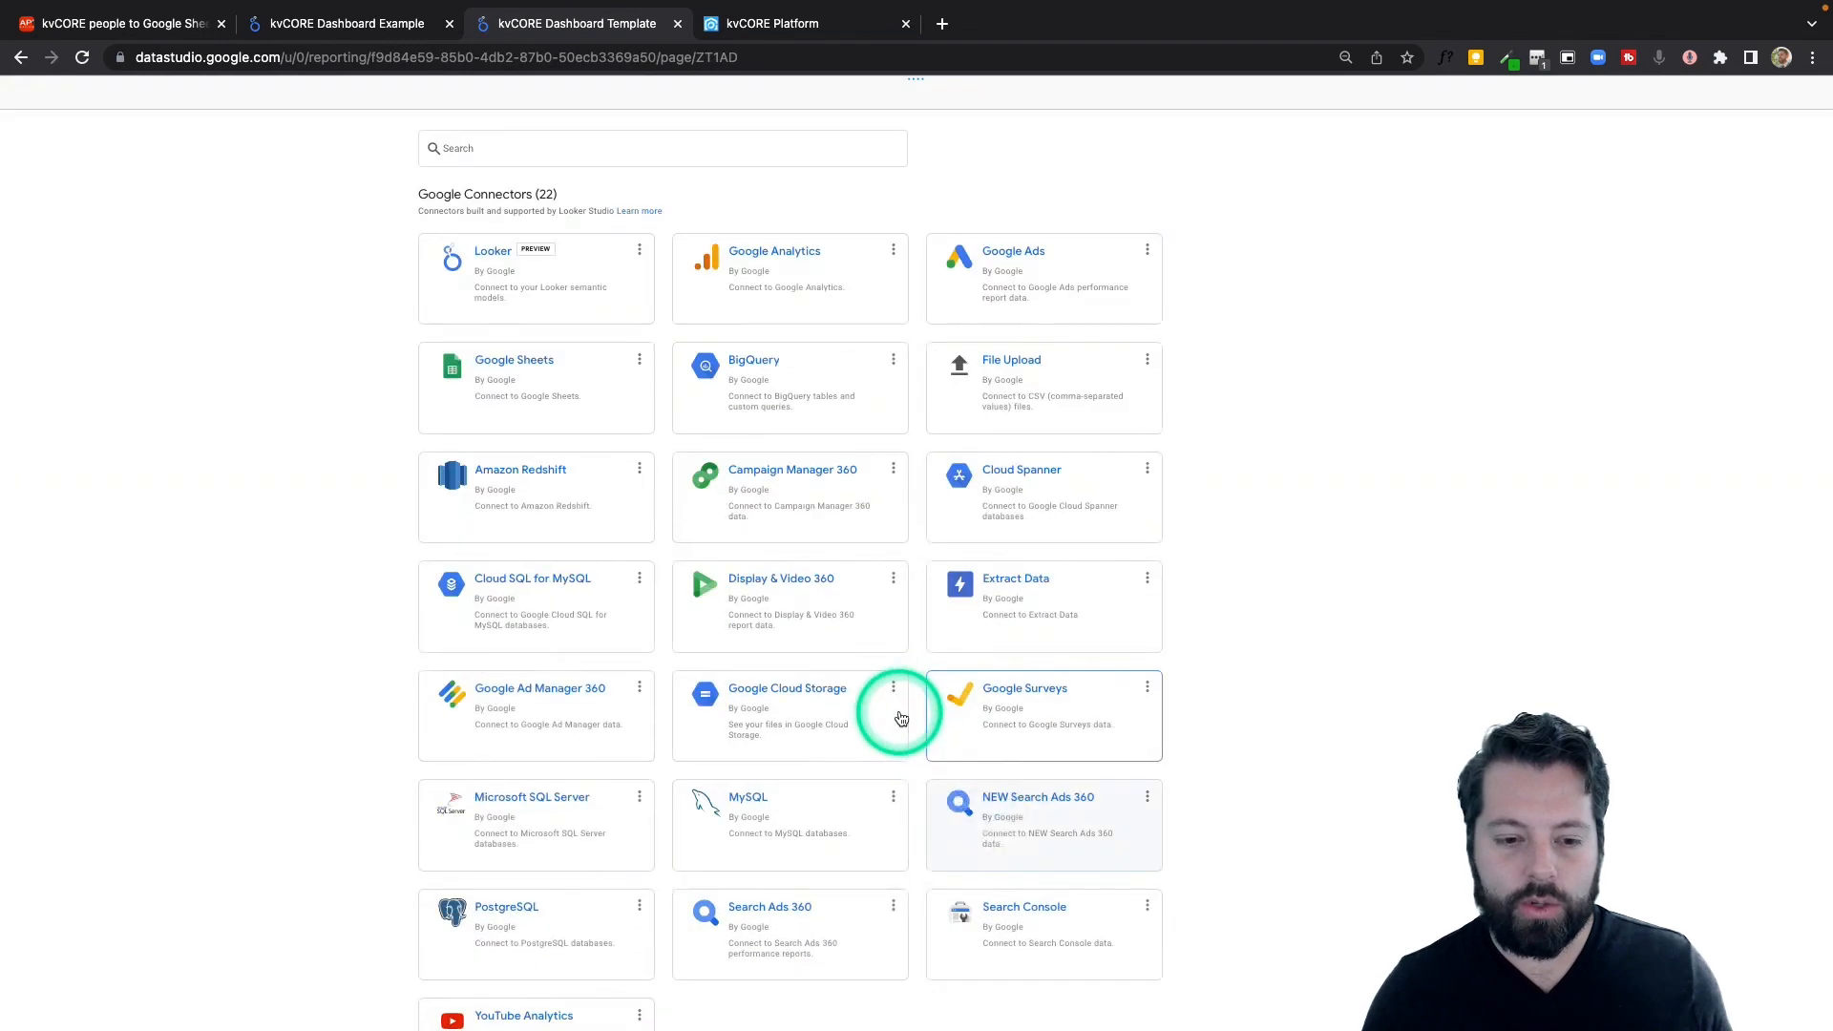
pyautogui.click(765, 259)
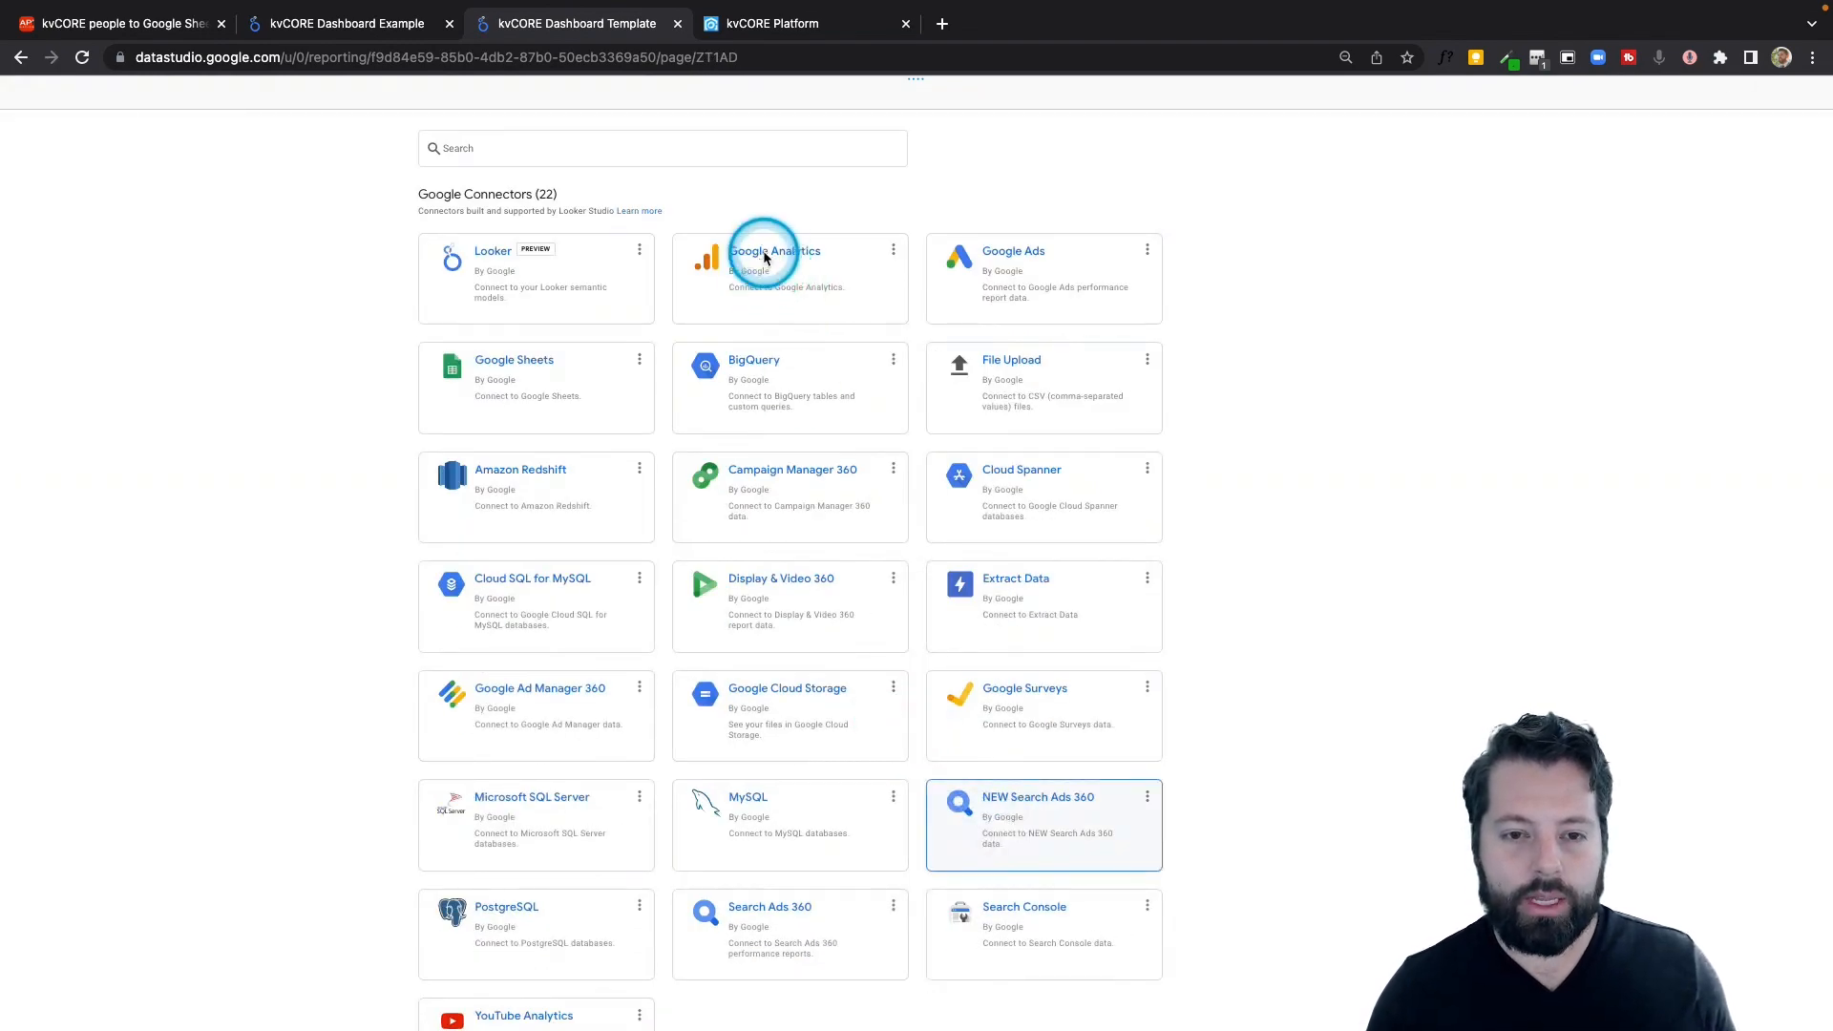
pyautogui.click(39, 290)
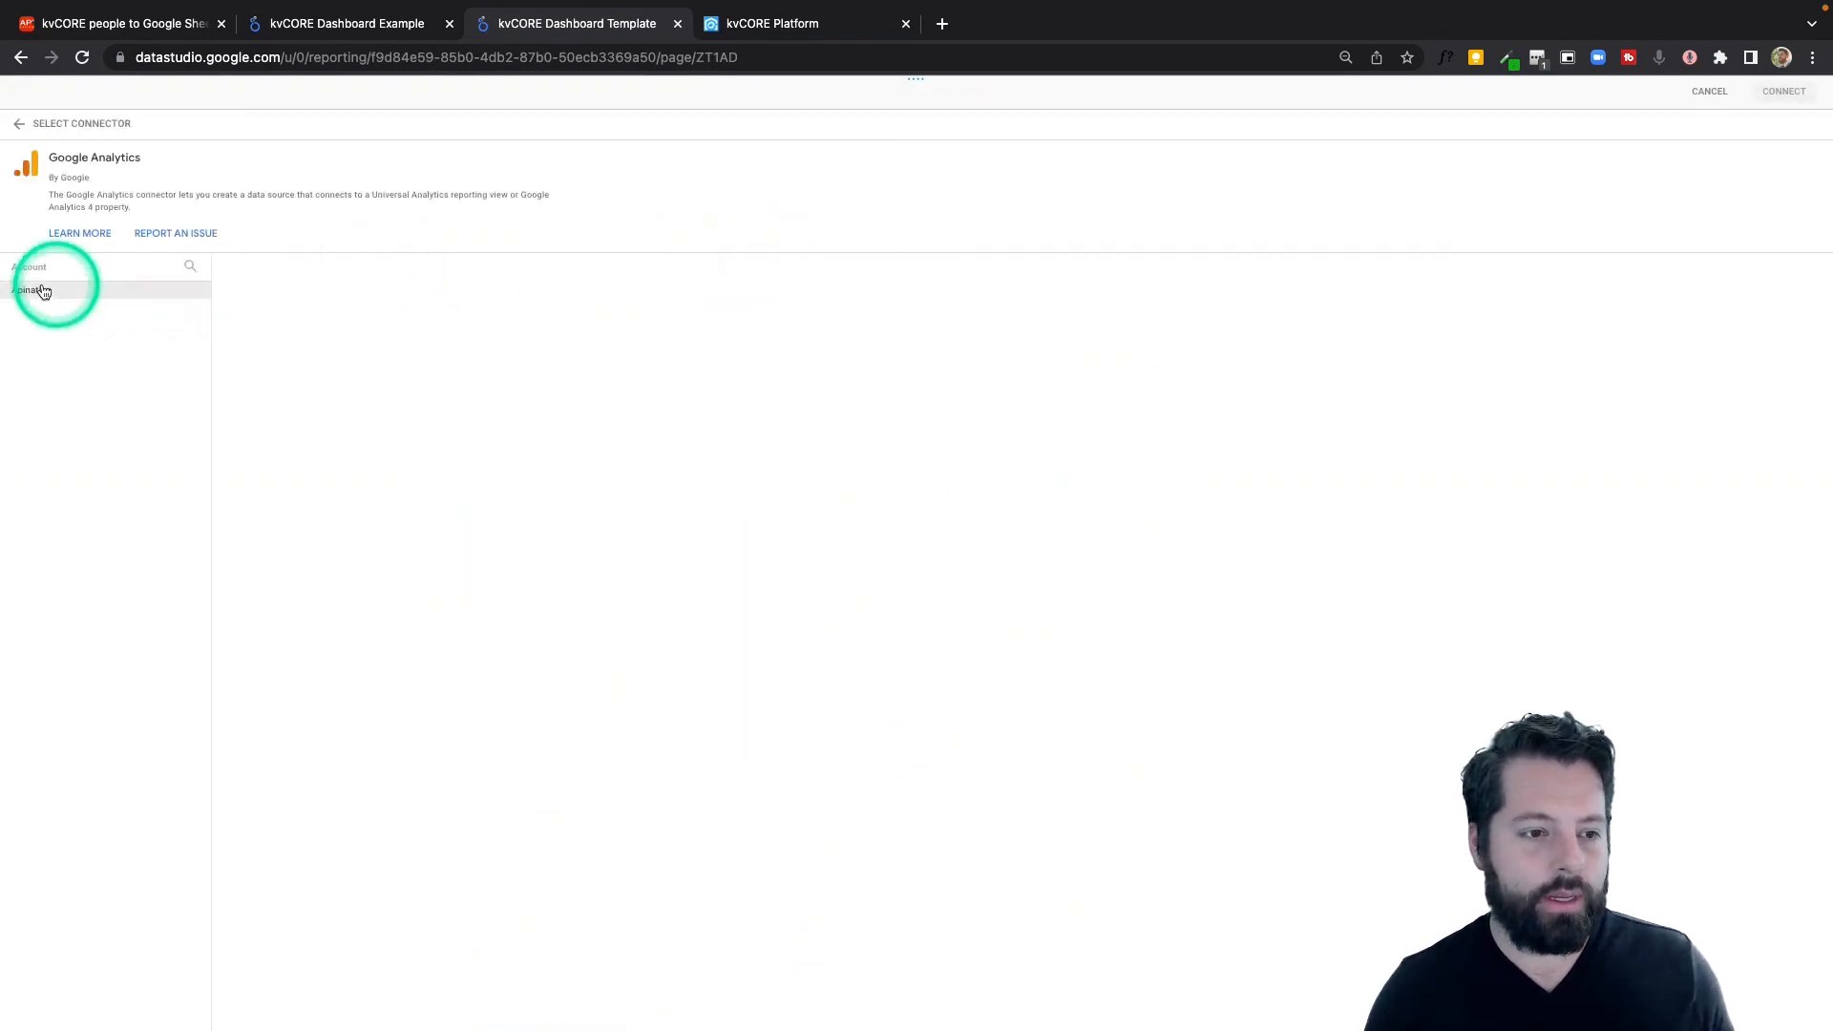
pyautogui.click(272, 318)
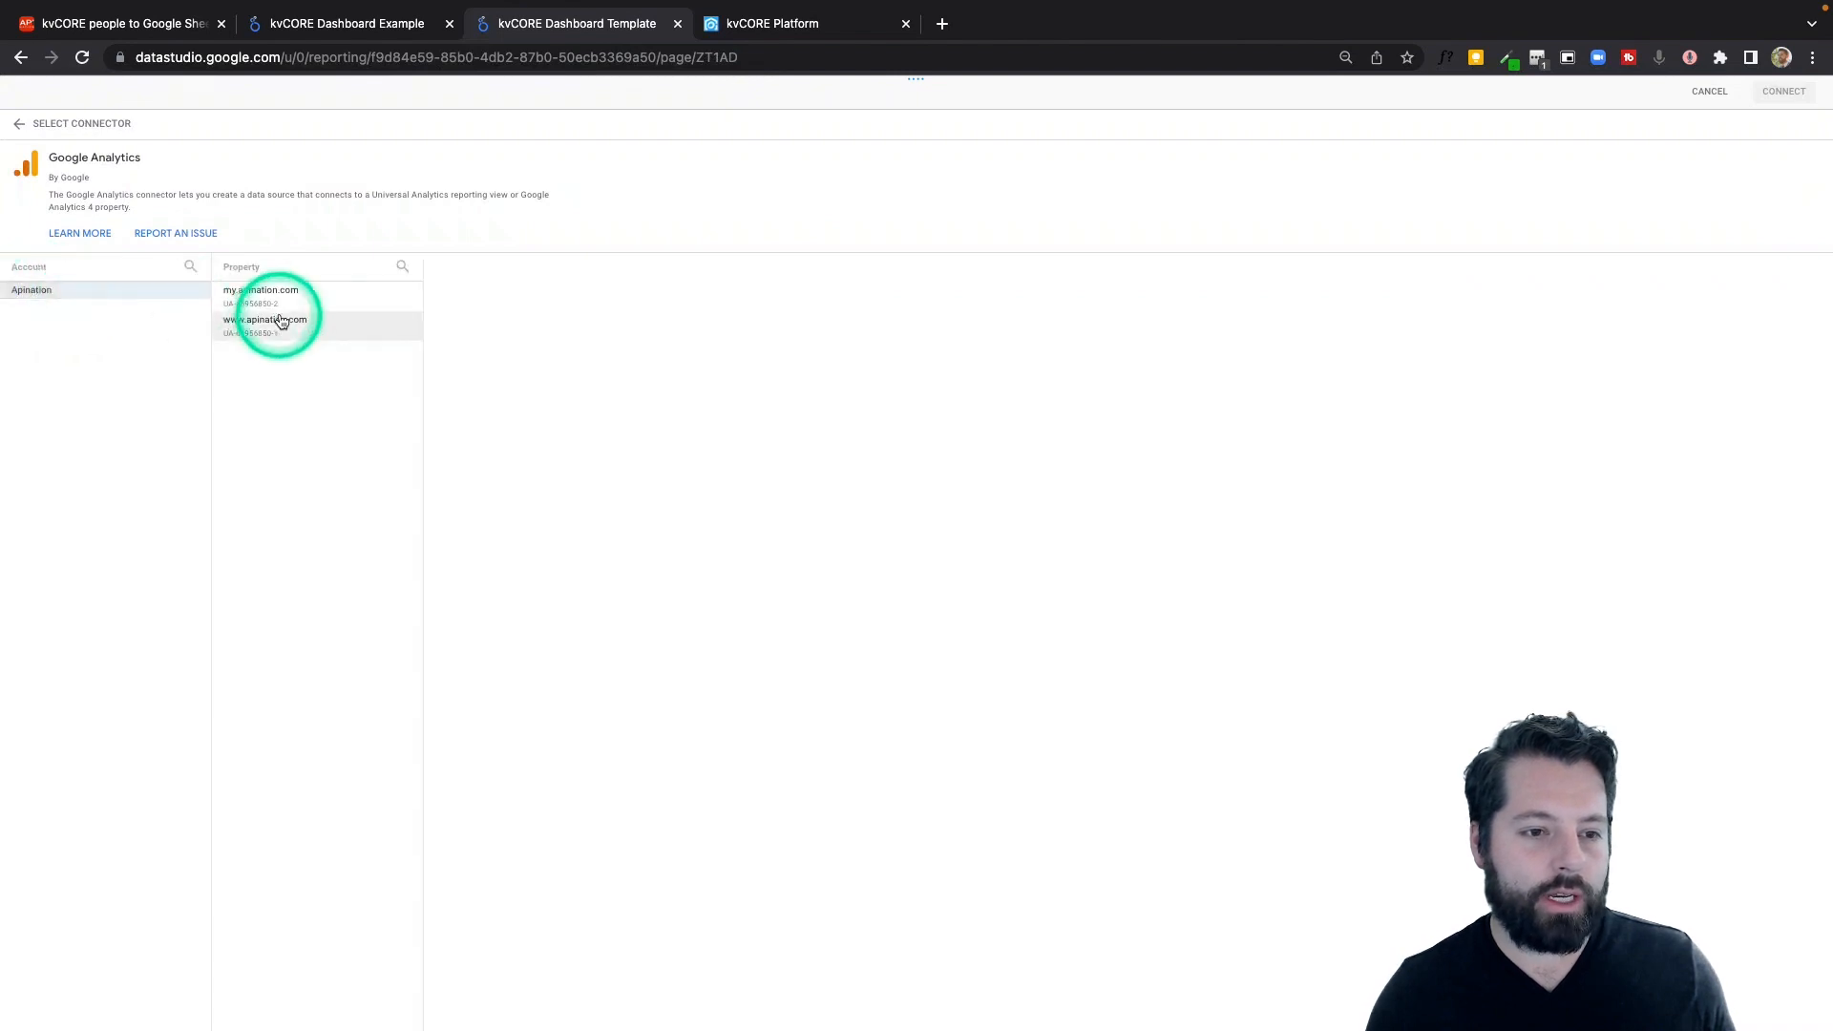
pyautogui.click(525, 306)
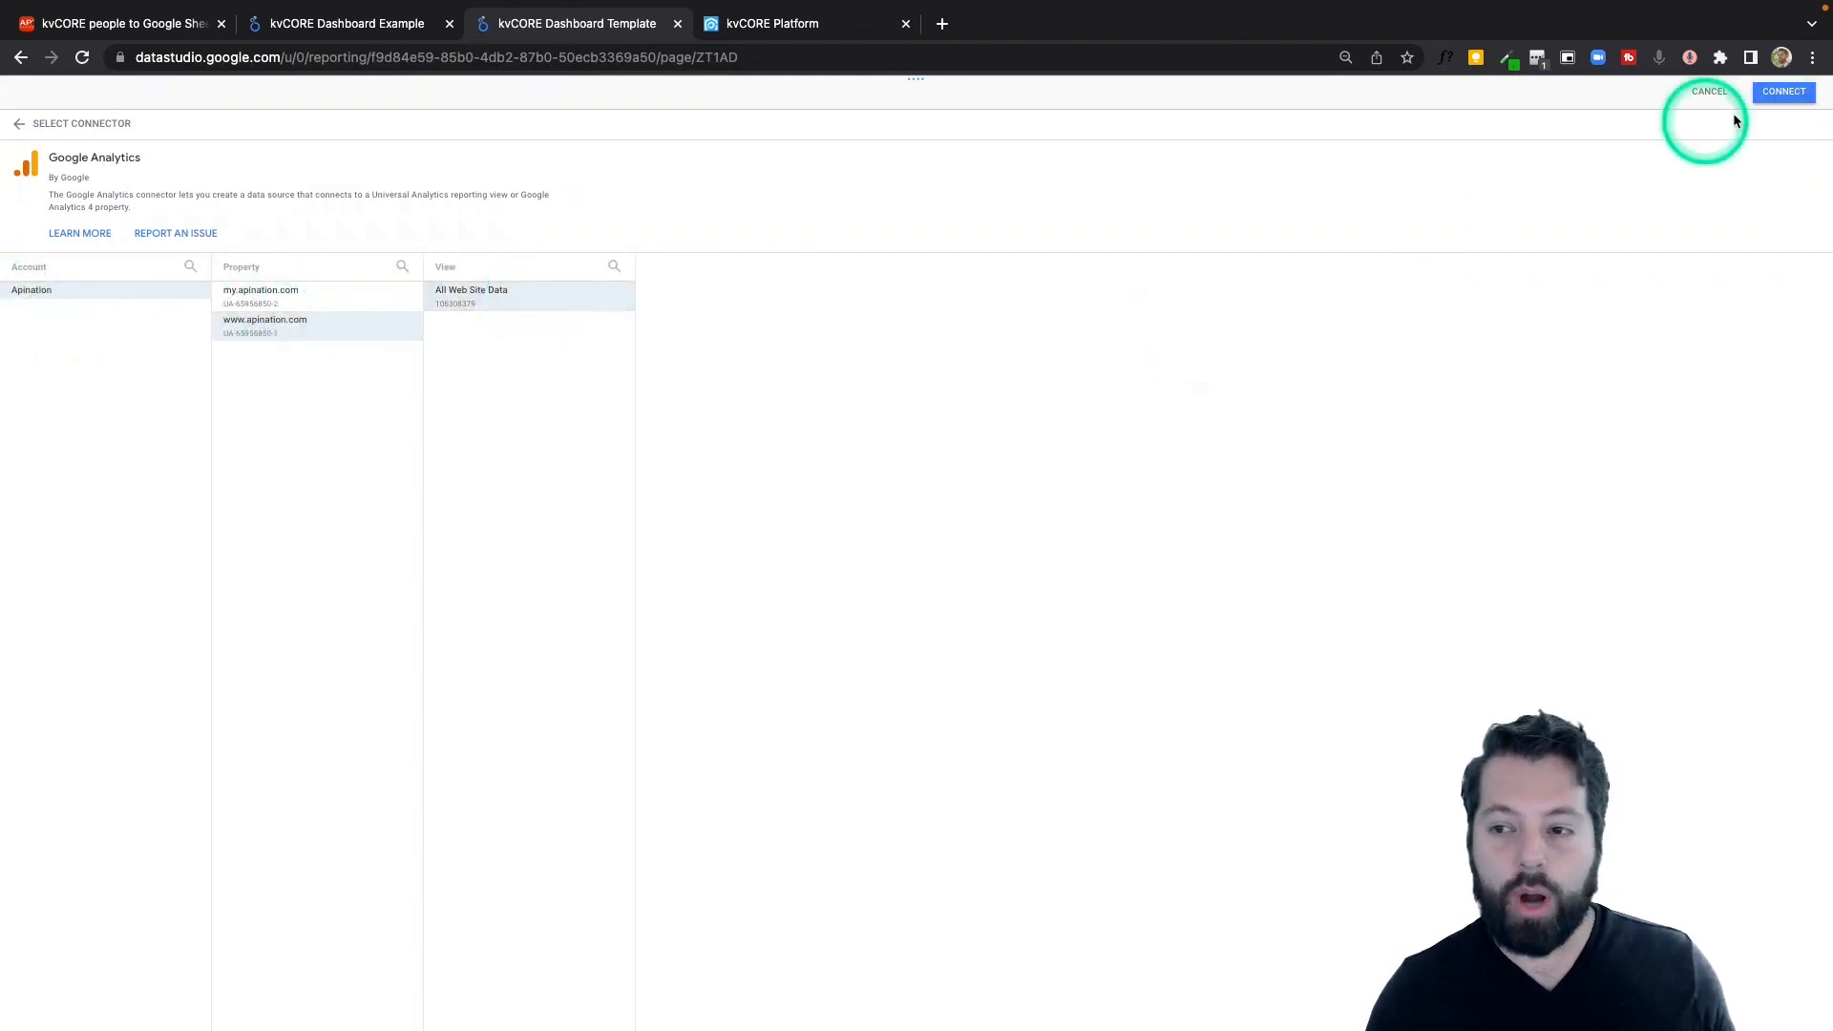
pyautogui.click(1777, 96)
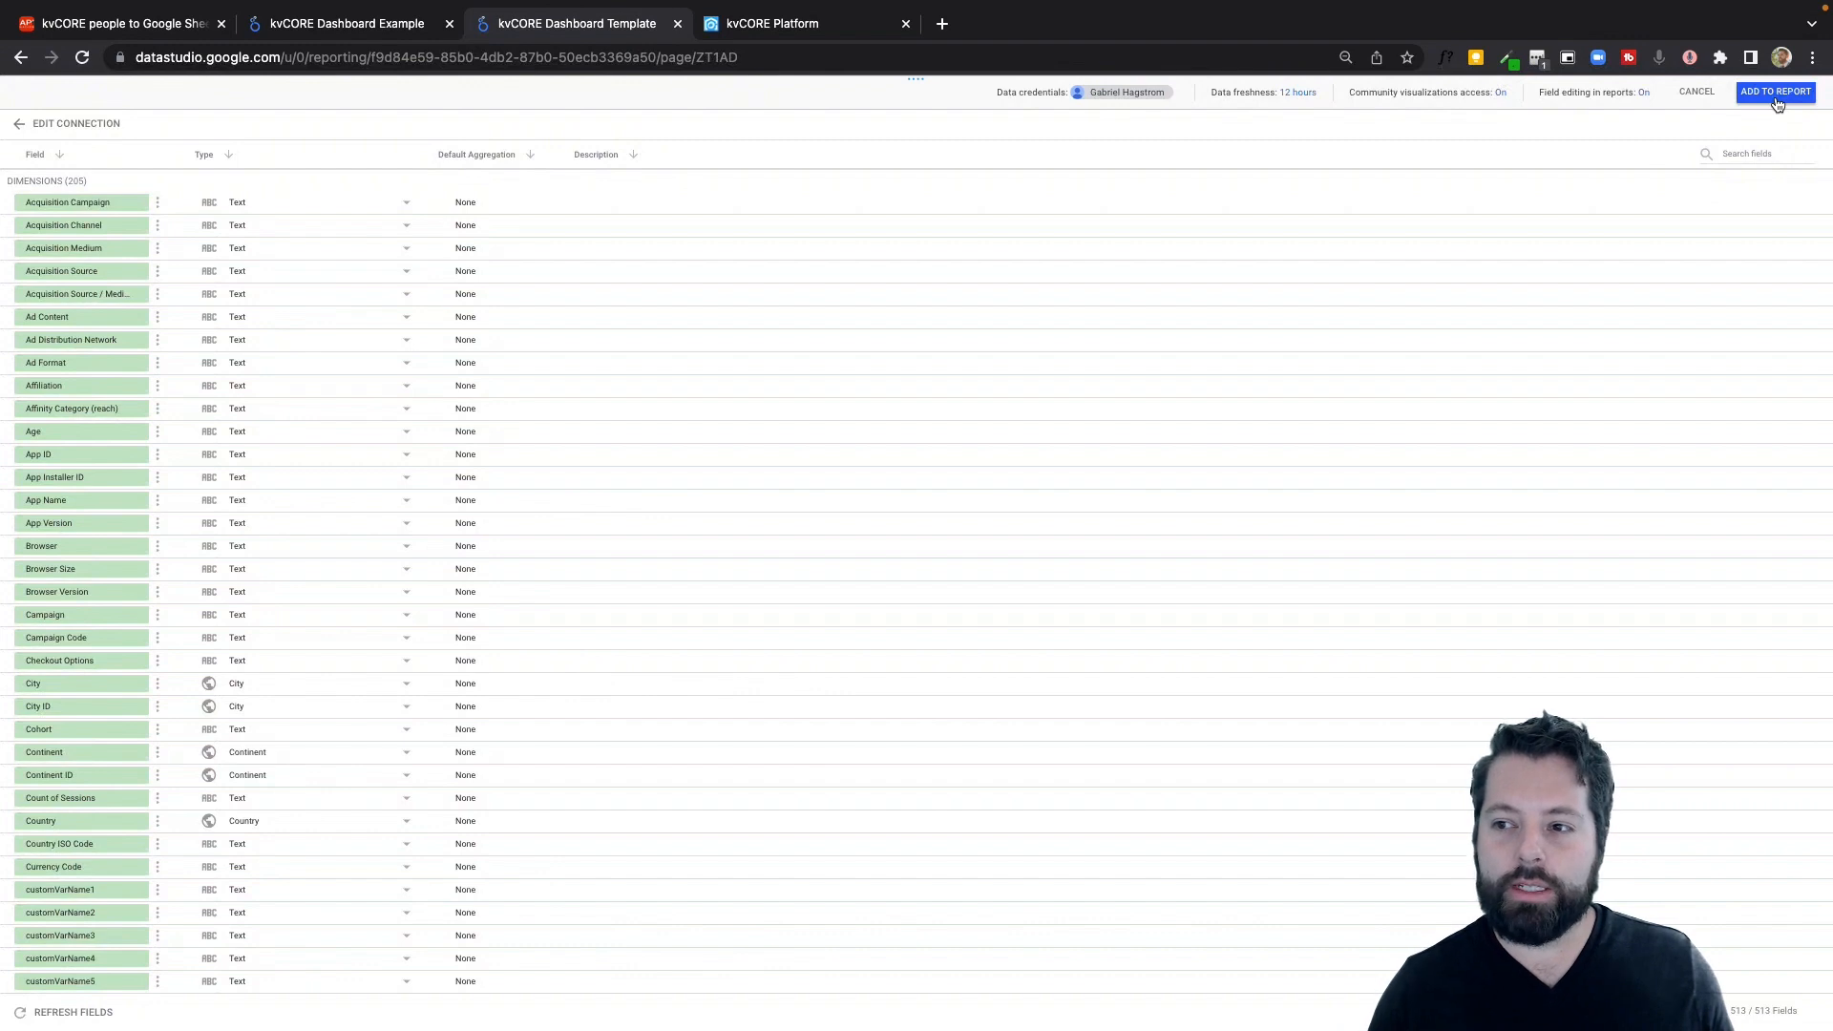
pyautogui.click(1775, 95)
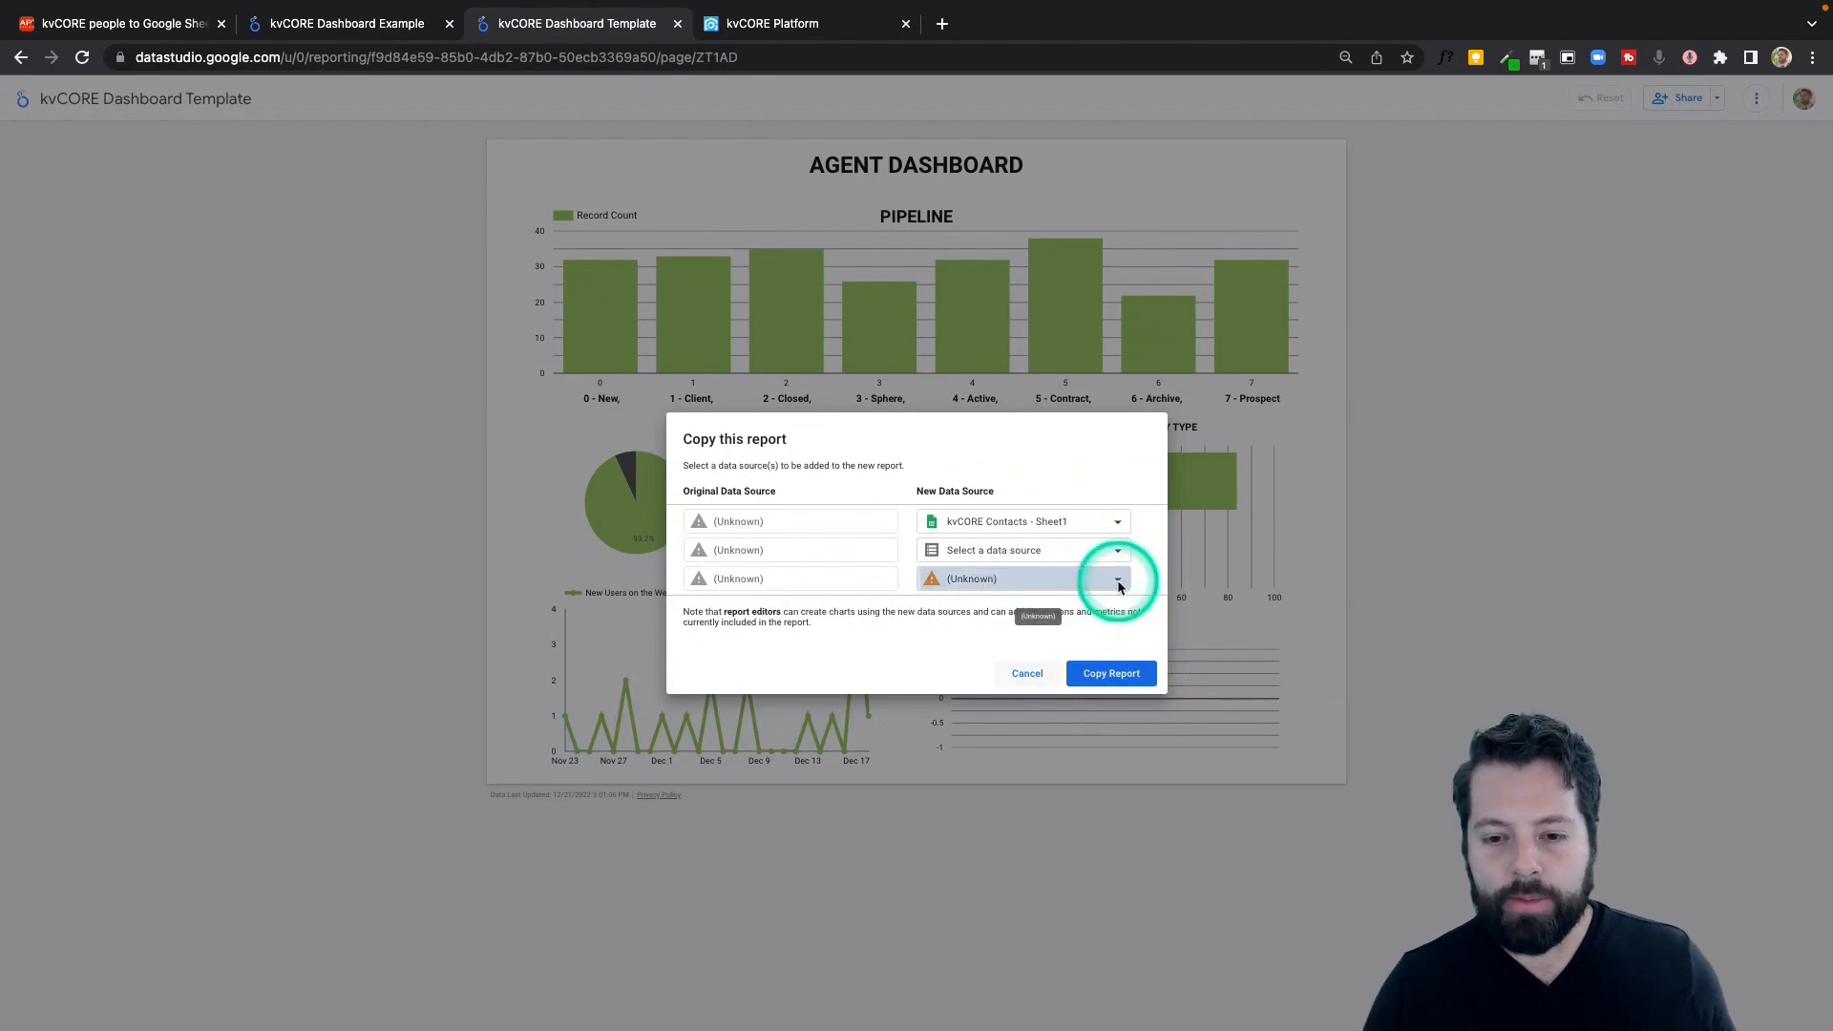
# Create a YouTube Analytics data source from the API Nation channel for the third replacement, and copy the report with the new sources.
pyautogui.click(1119, 581)
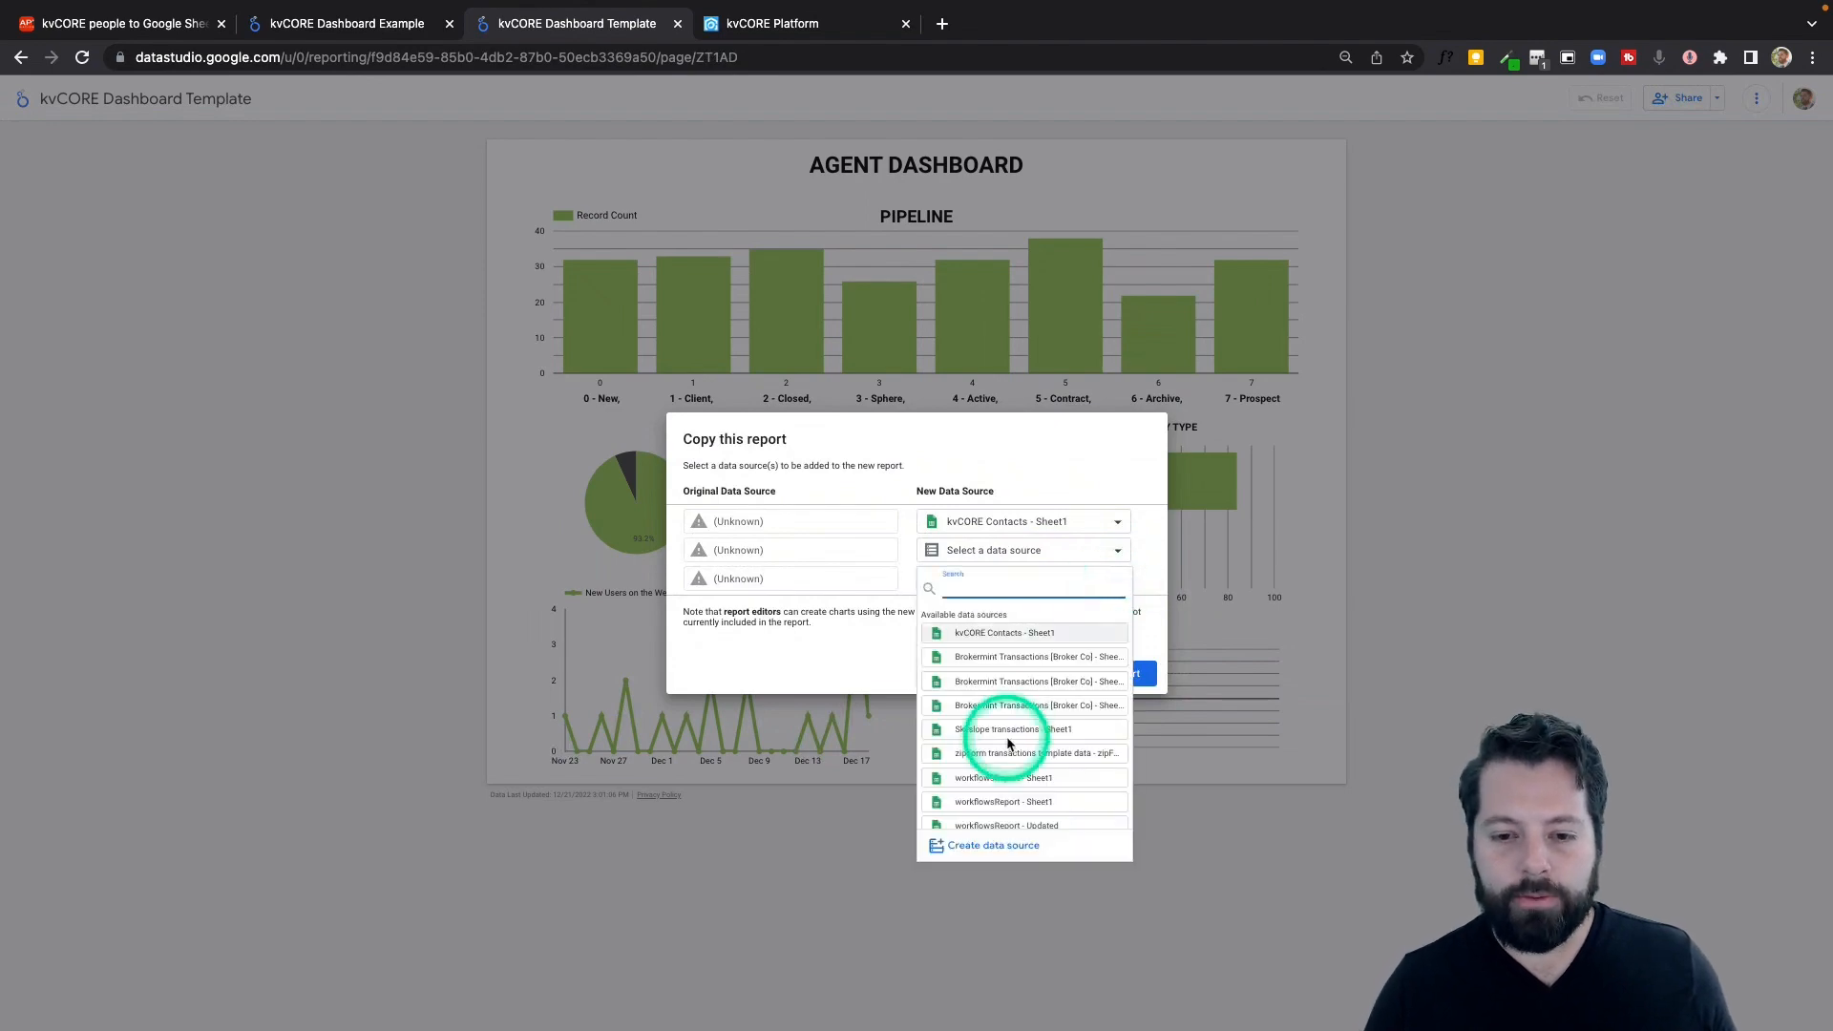
pyautogui.click(993, 845)
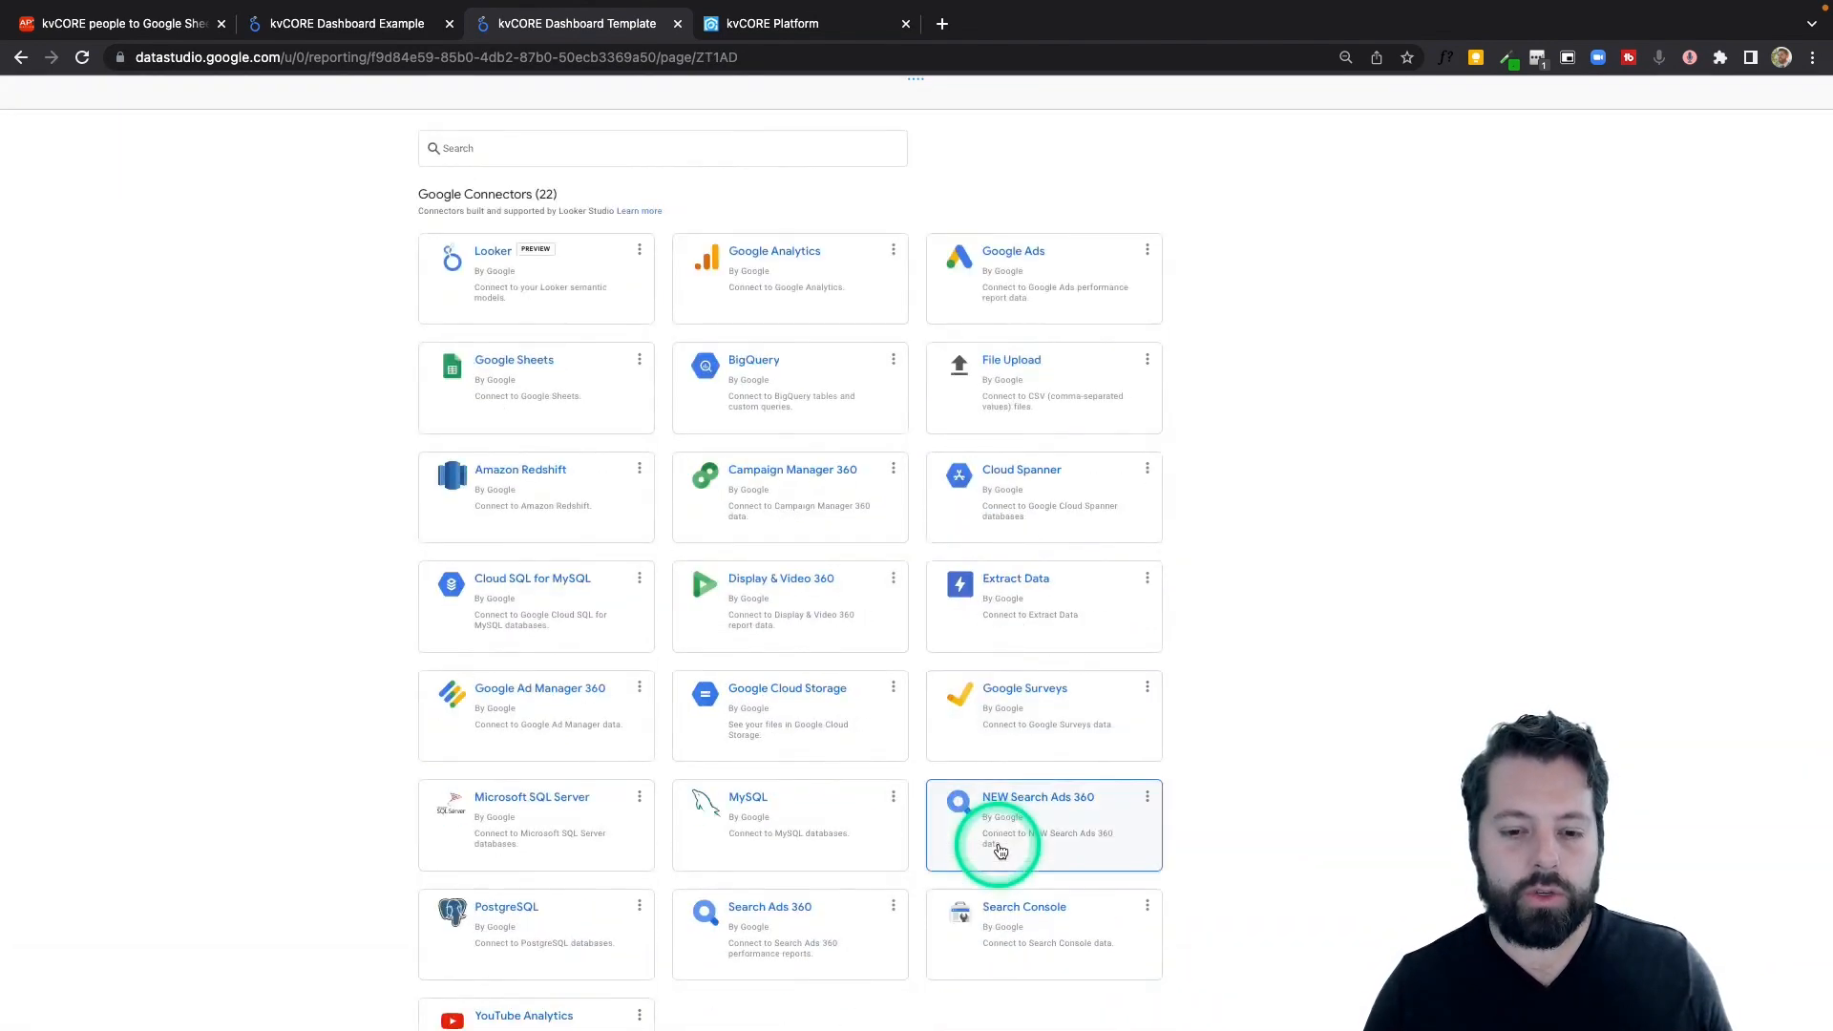
pyautogui.scroll(-3, 965, 666)
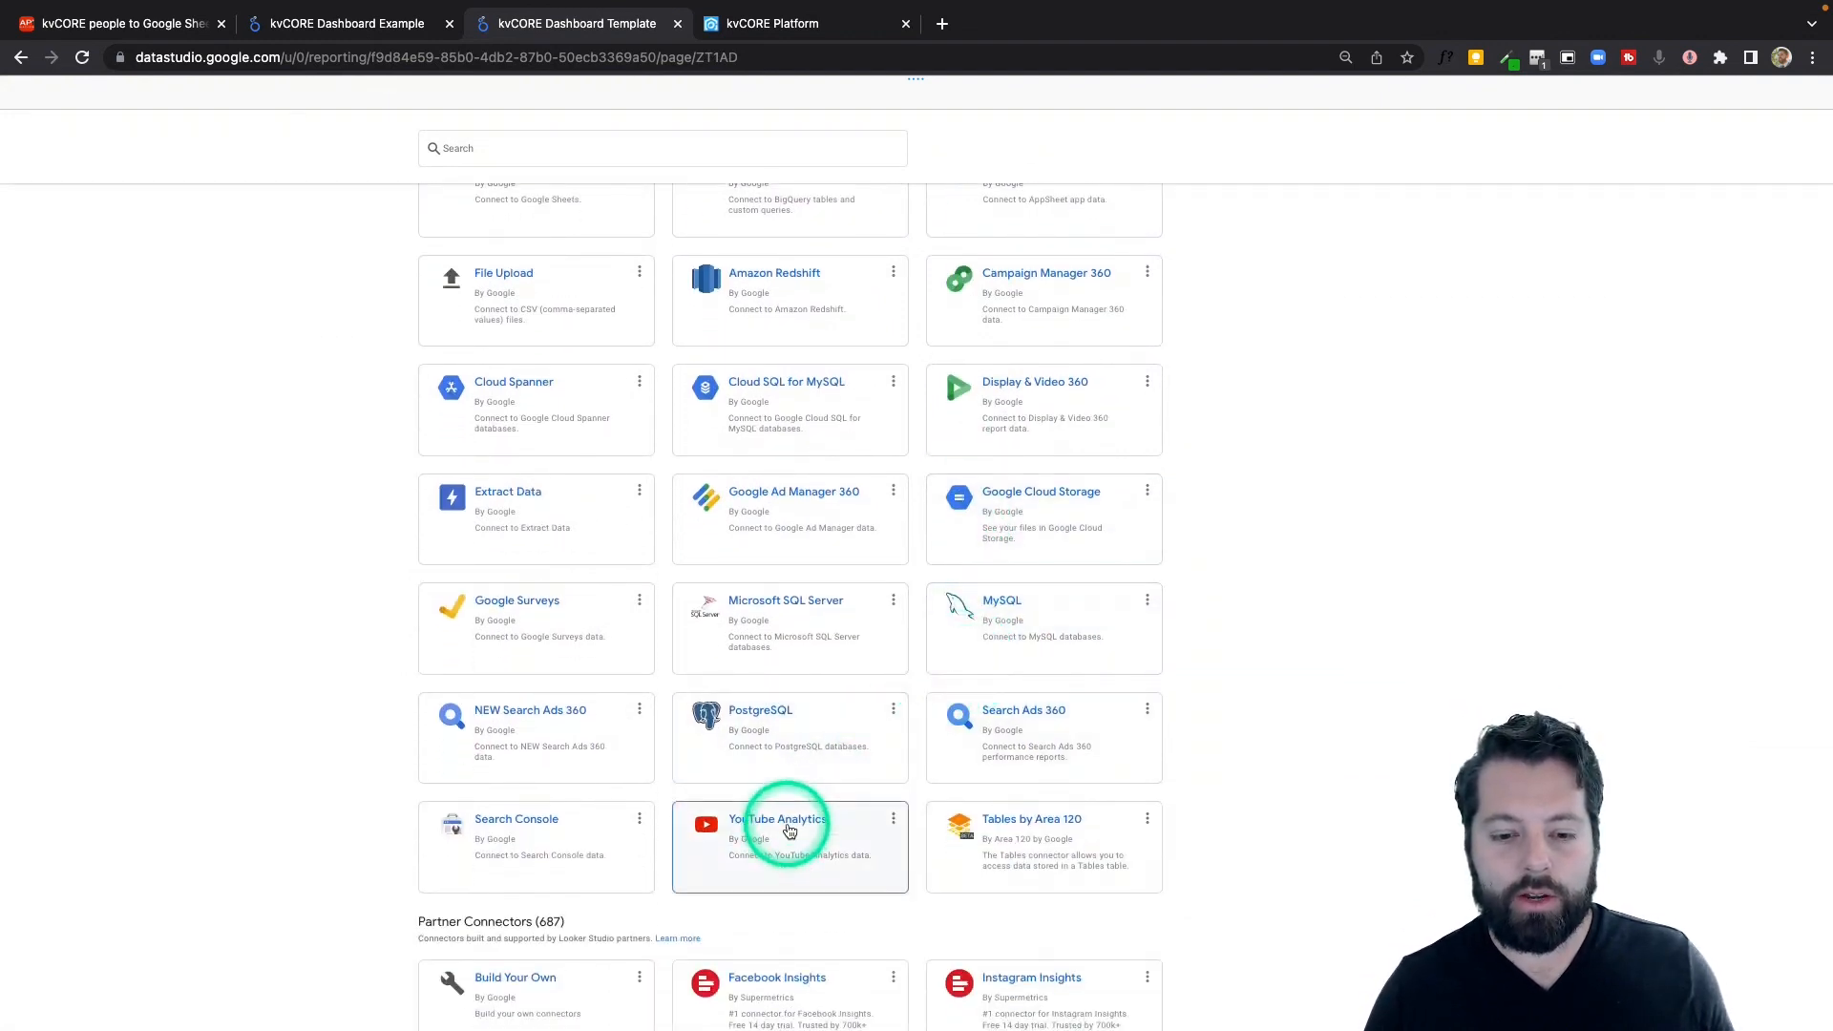
pyautogui.click(788, 830)
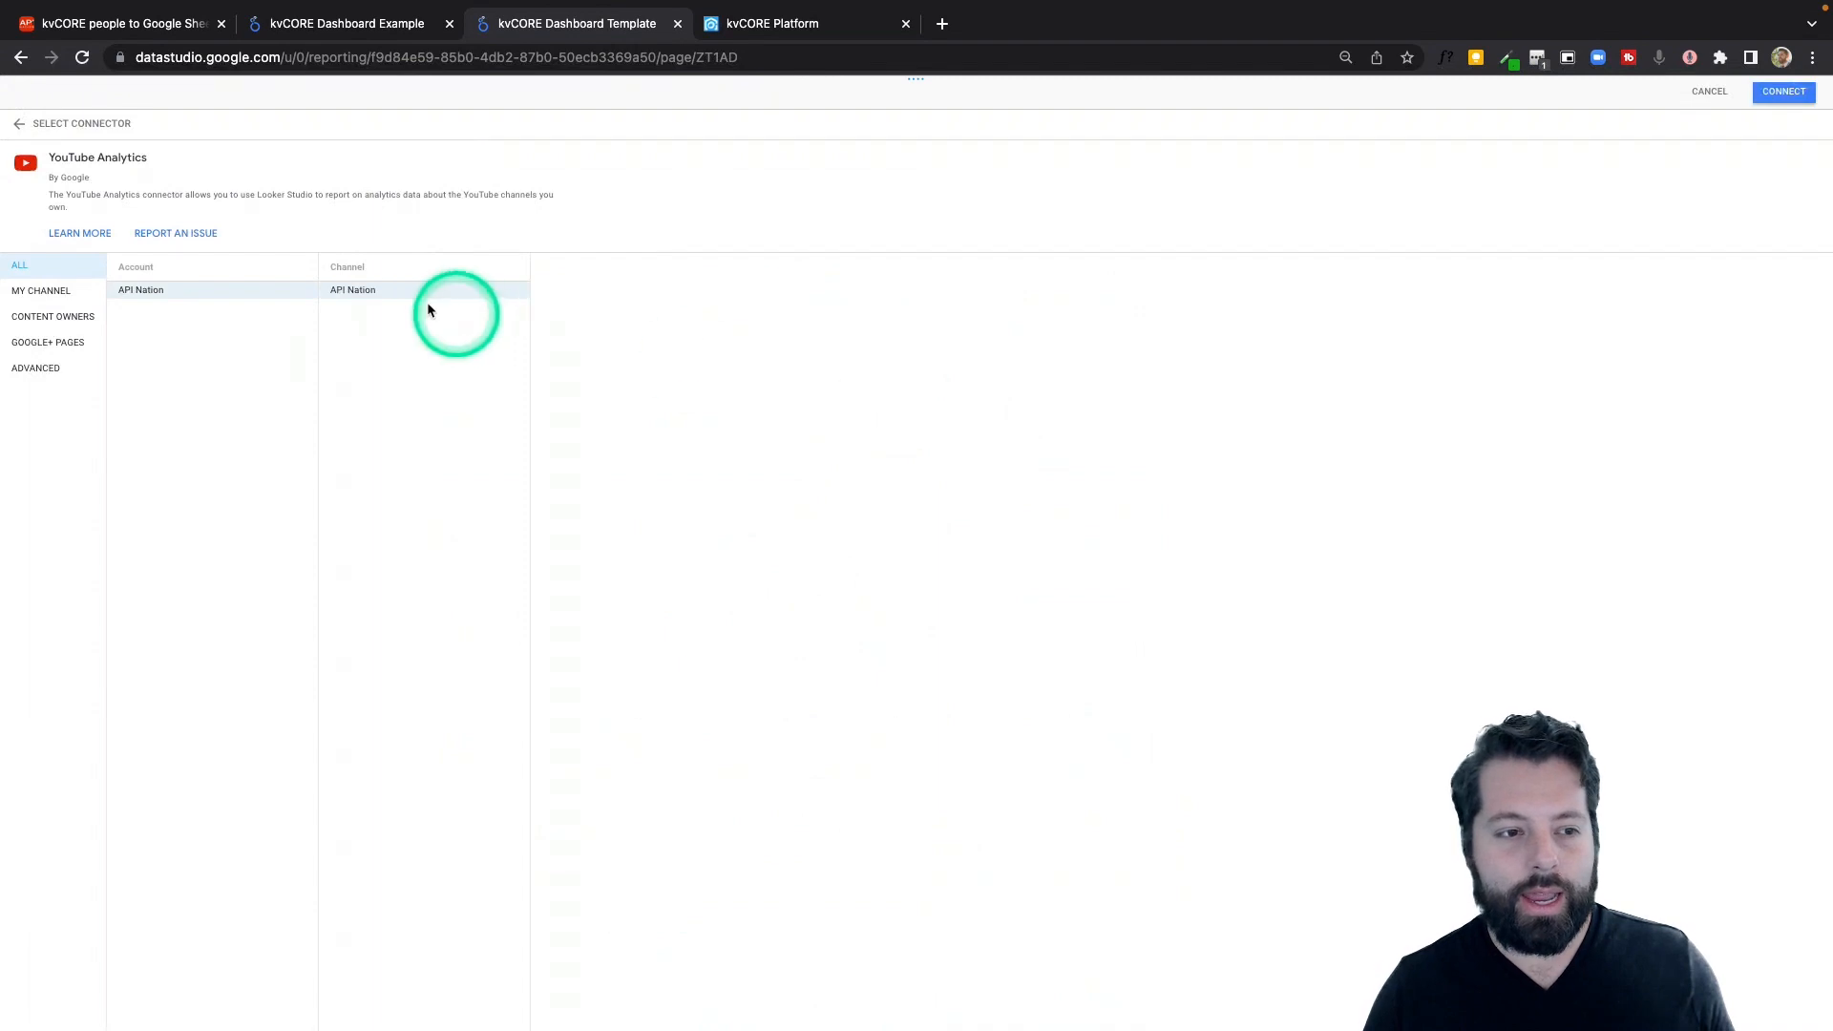
pyautogui.click(1781, 101)
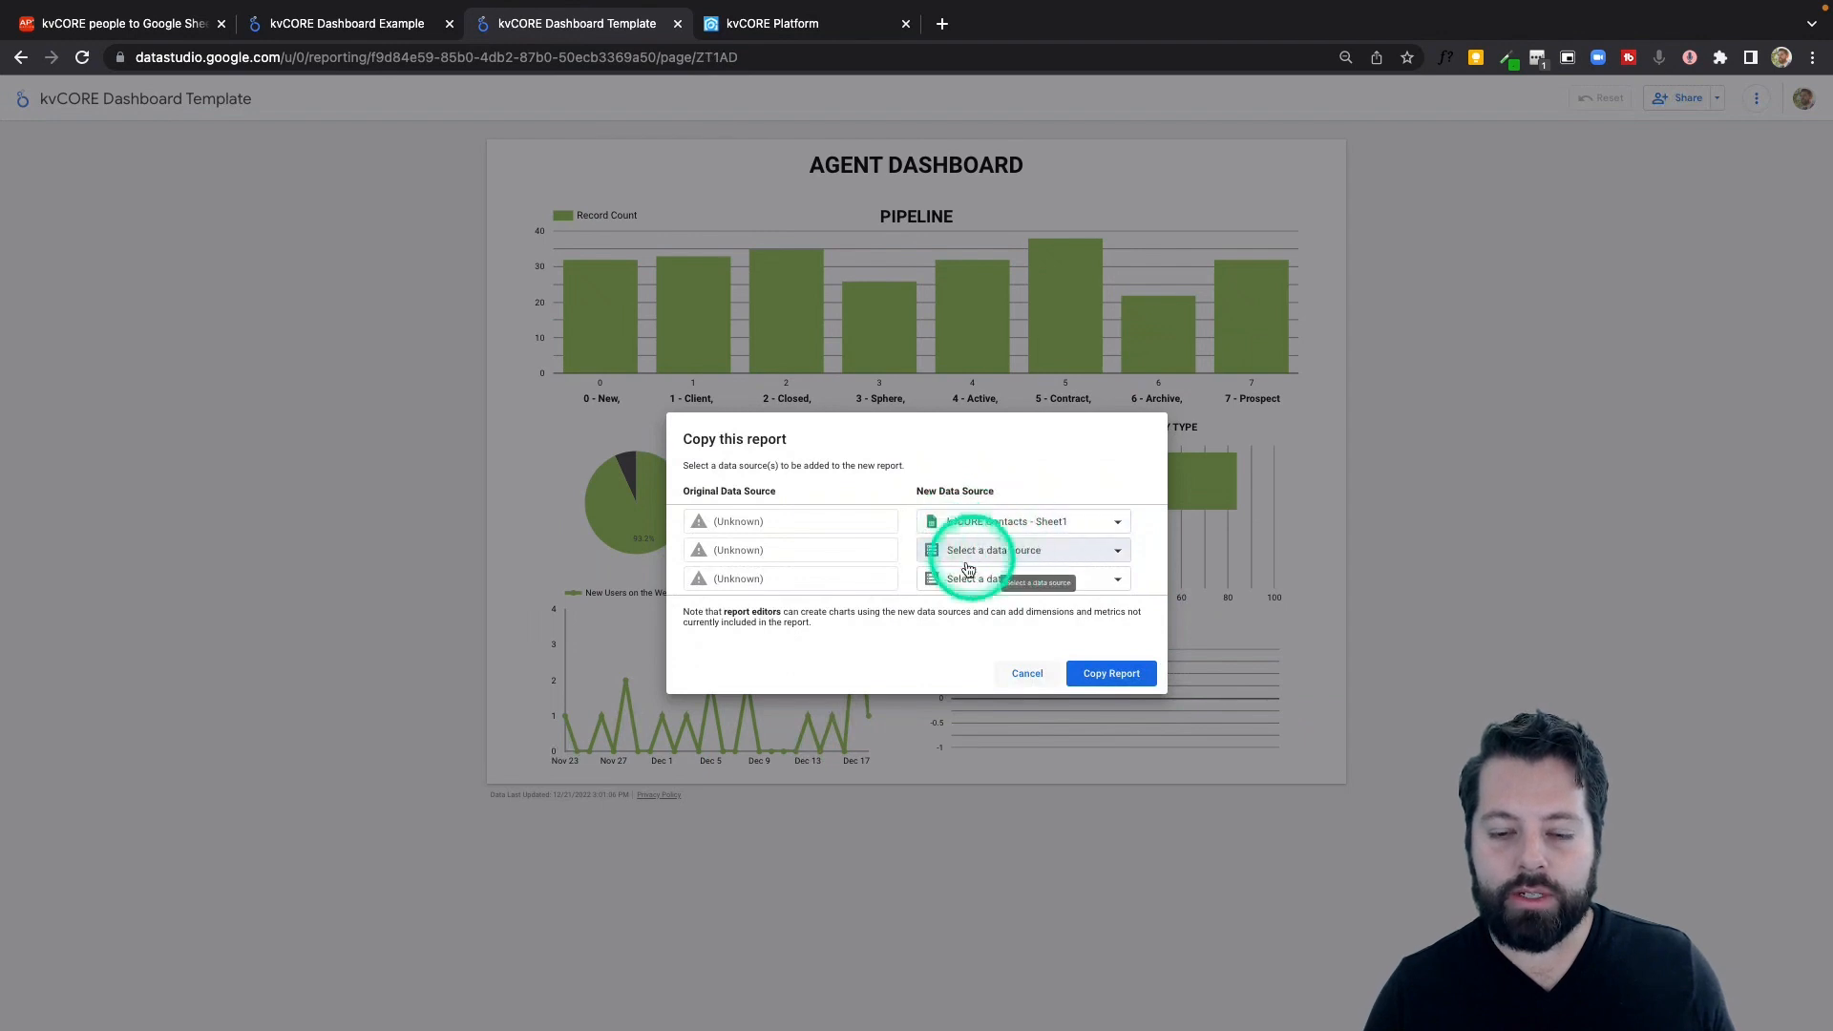
pyautogui.click(1129, 677)
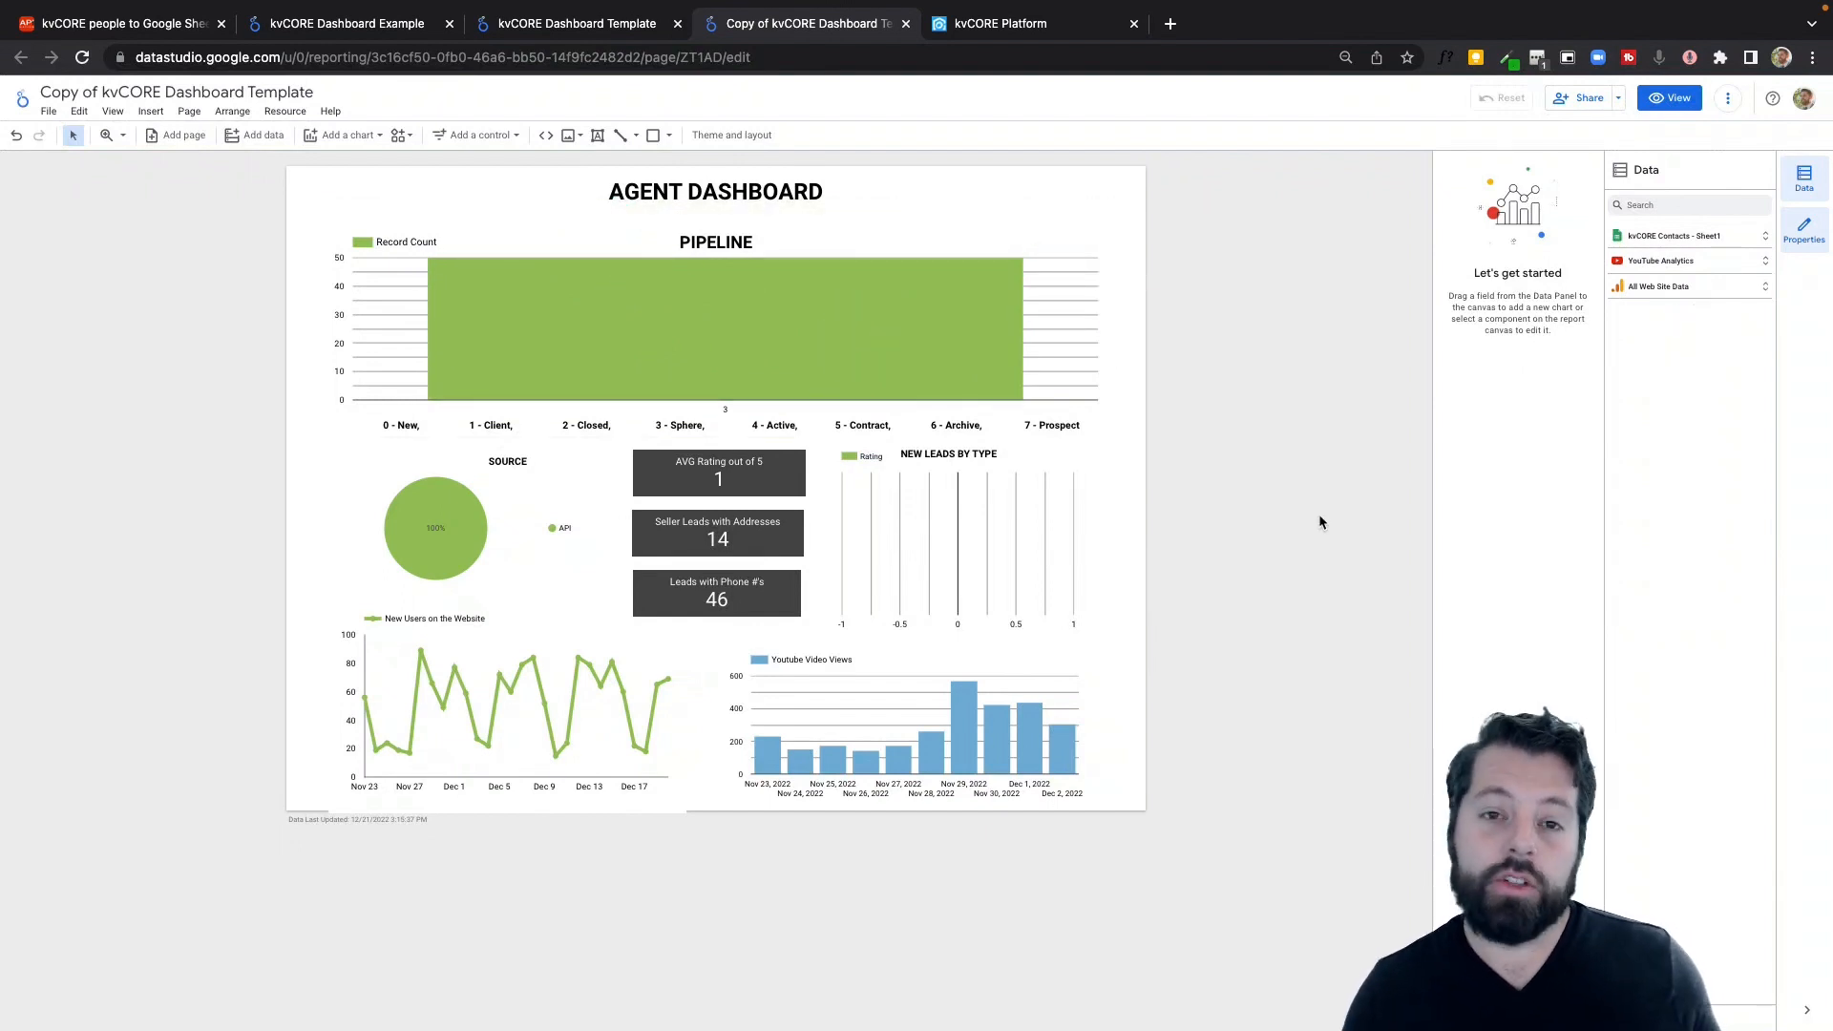
# Delete the New Users on the Website line chart from the copied dashboard.
pyautogui.click(523, 687)
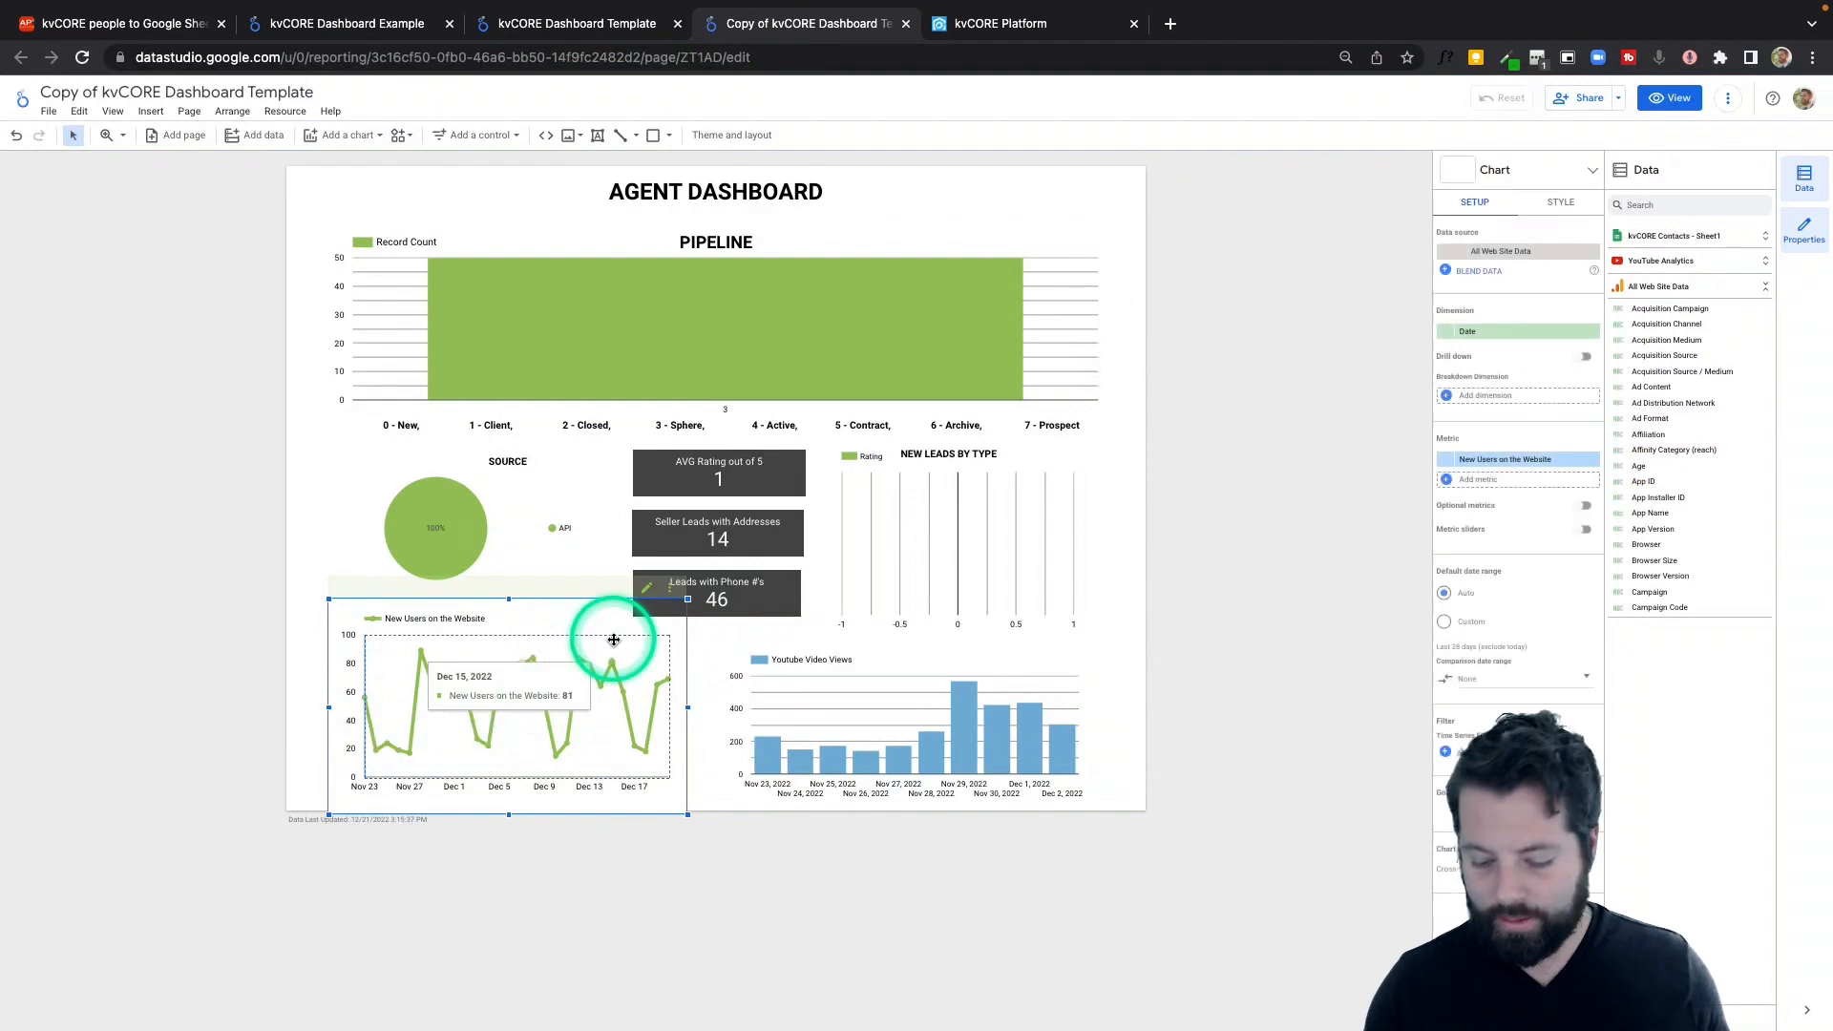
pyautogui.press('Delete')
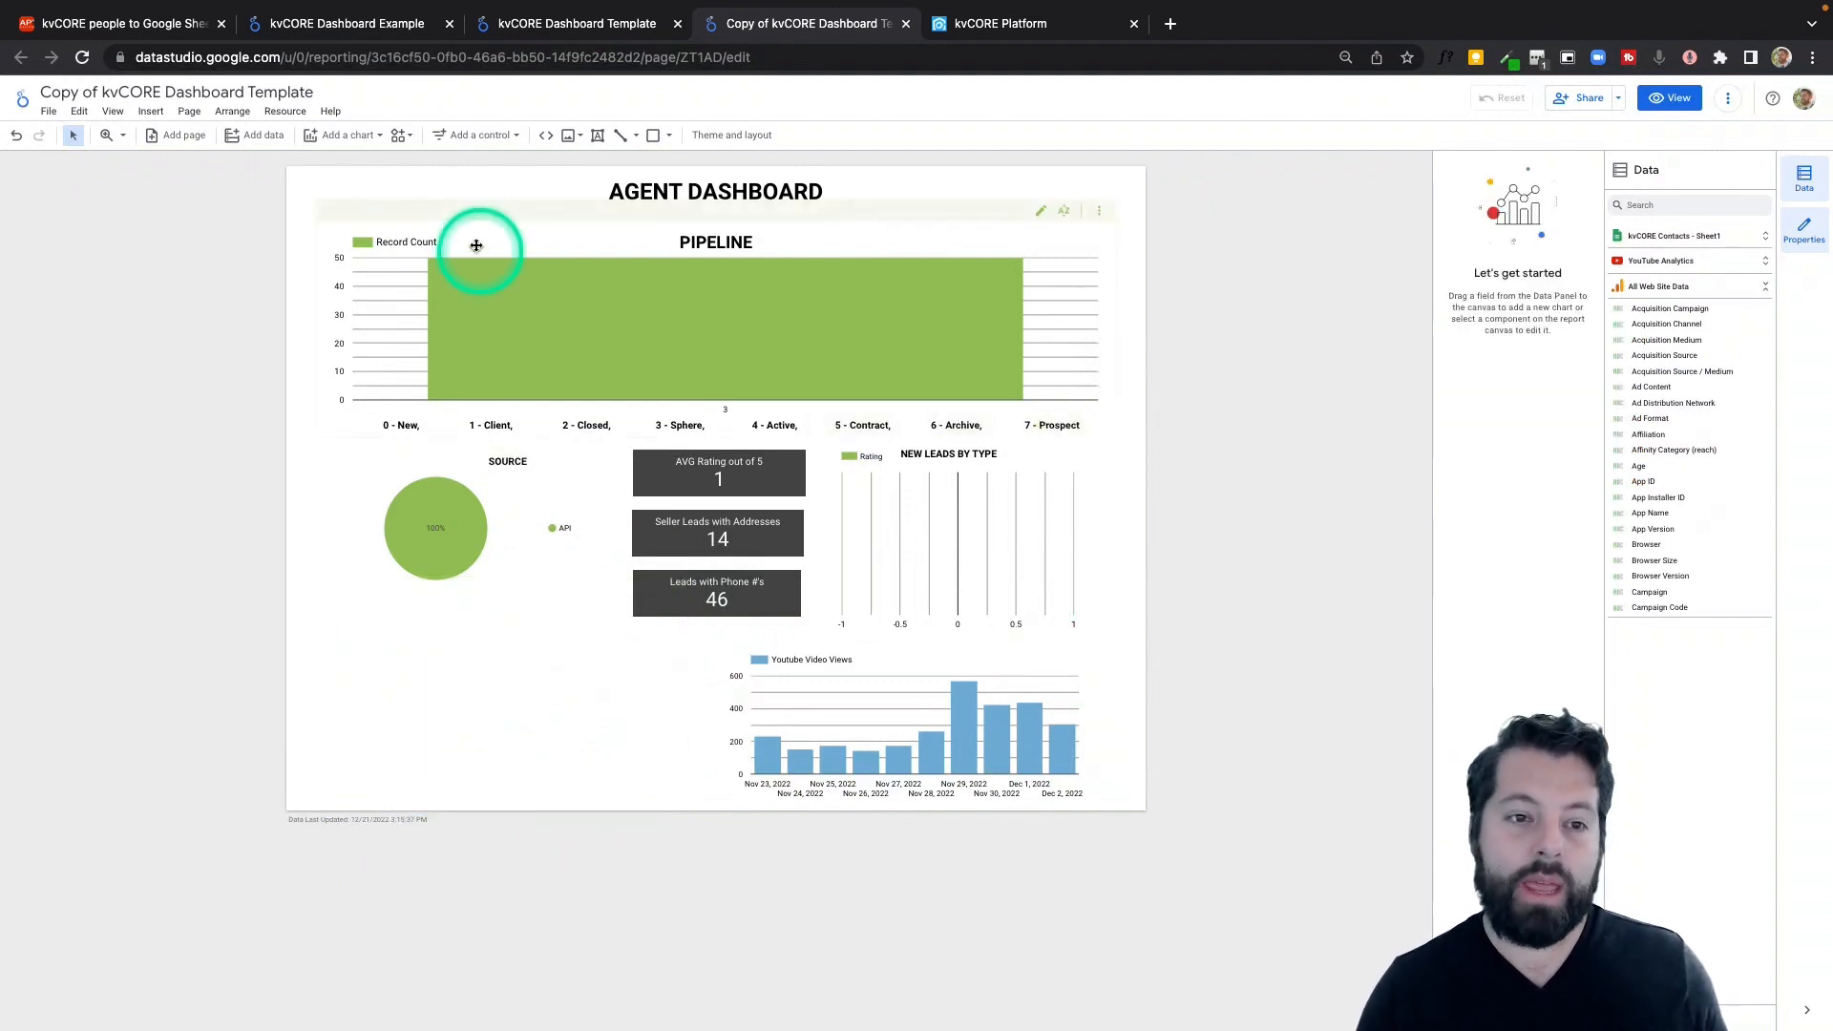
# Browse the Google and partner connectors available for adding more data to the report.
pyautogui.click(266, 137)
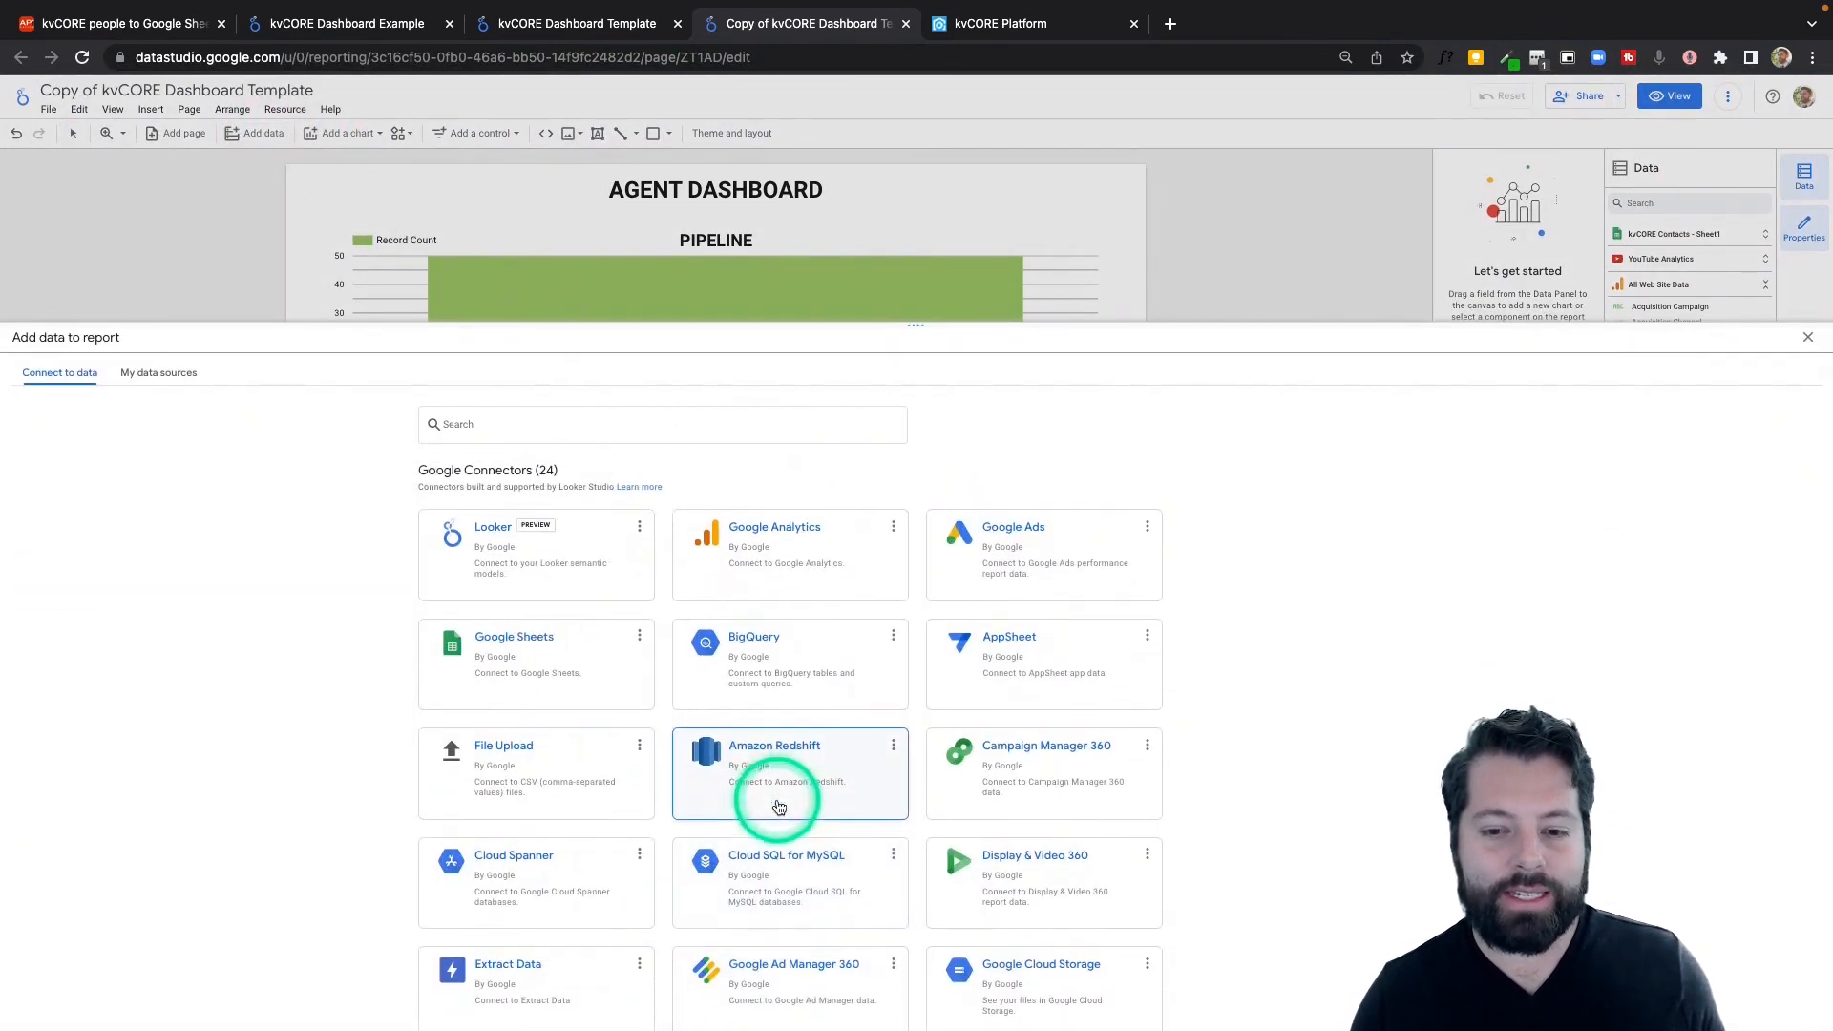
pyautogui.scroll(-1, 779, 807)
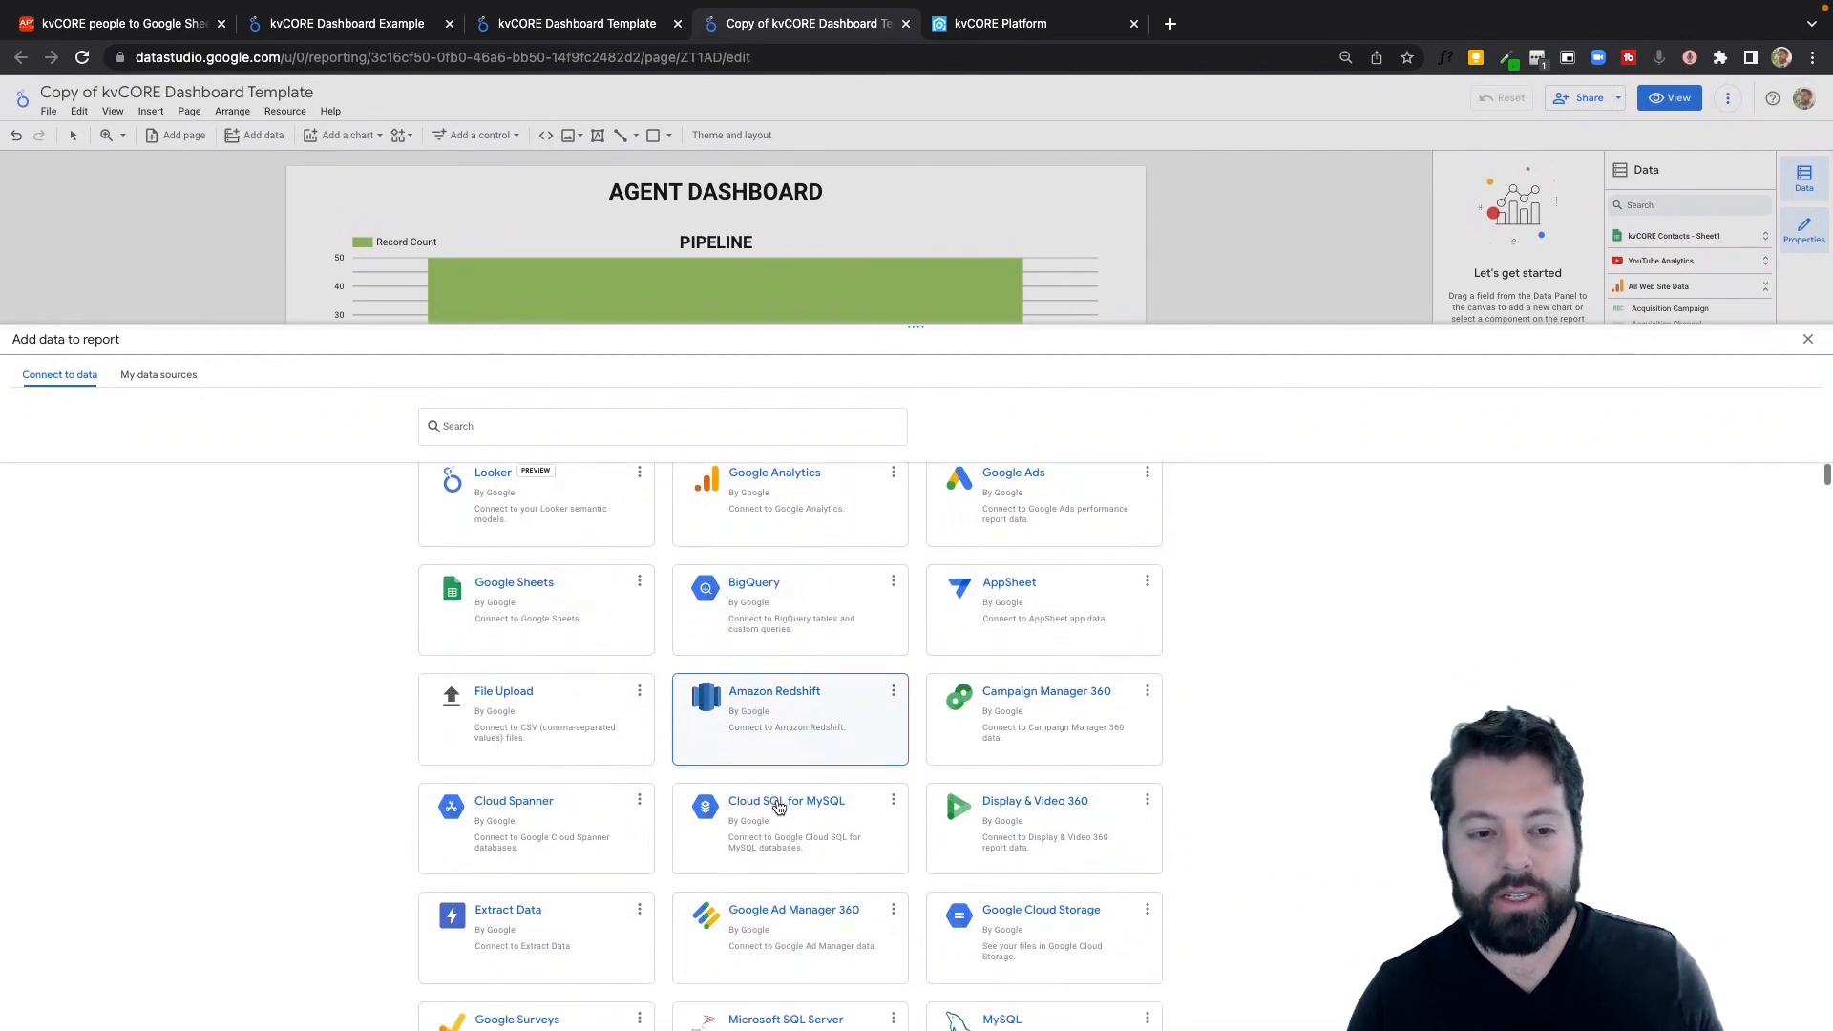
pyautogui.click(535, 597)
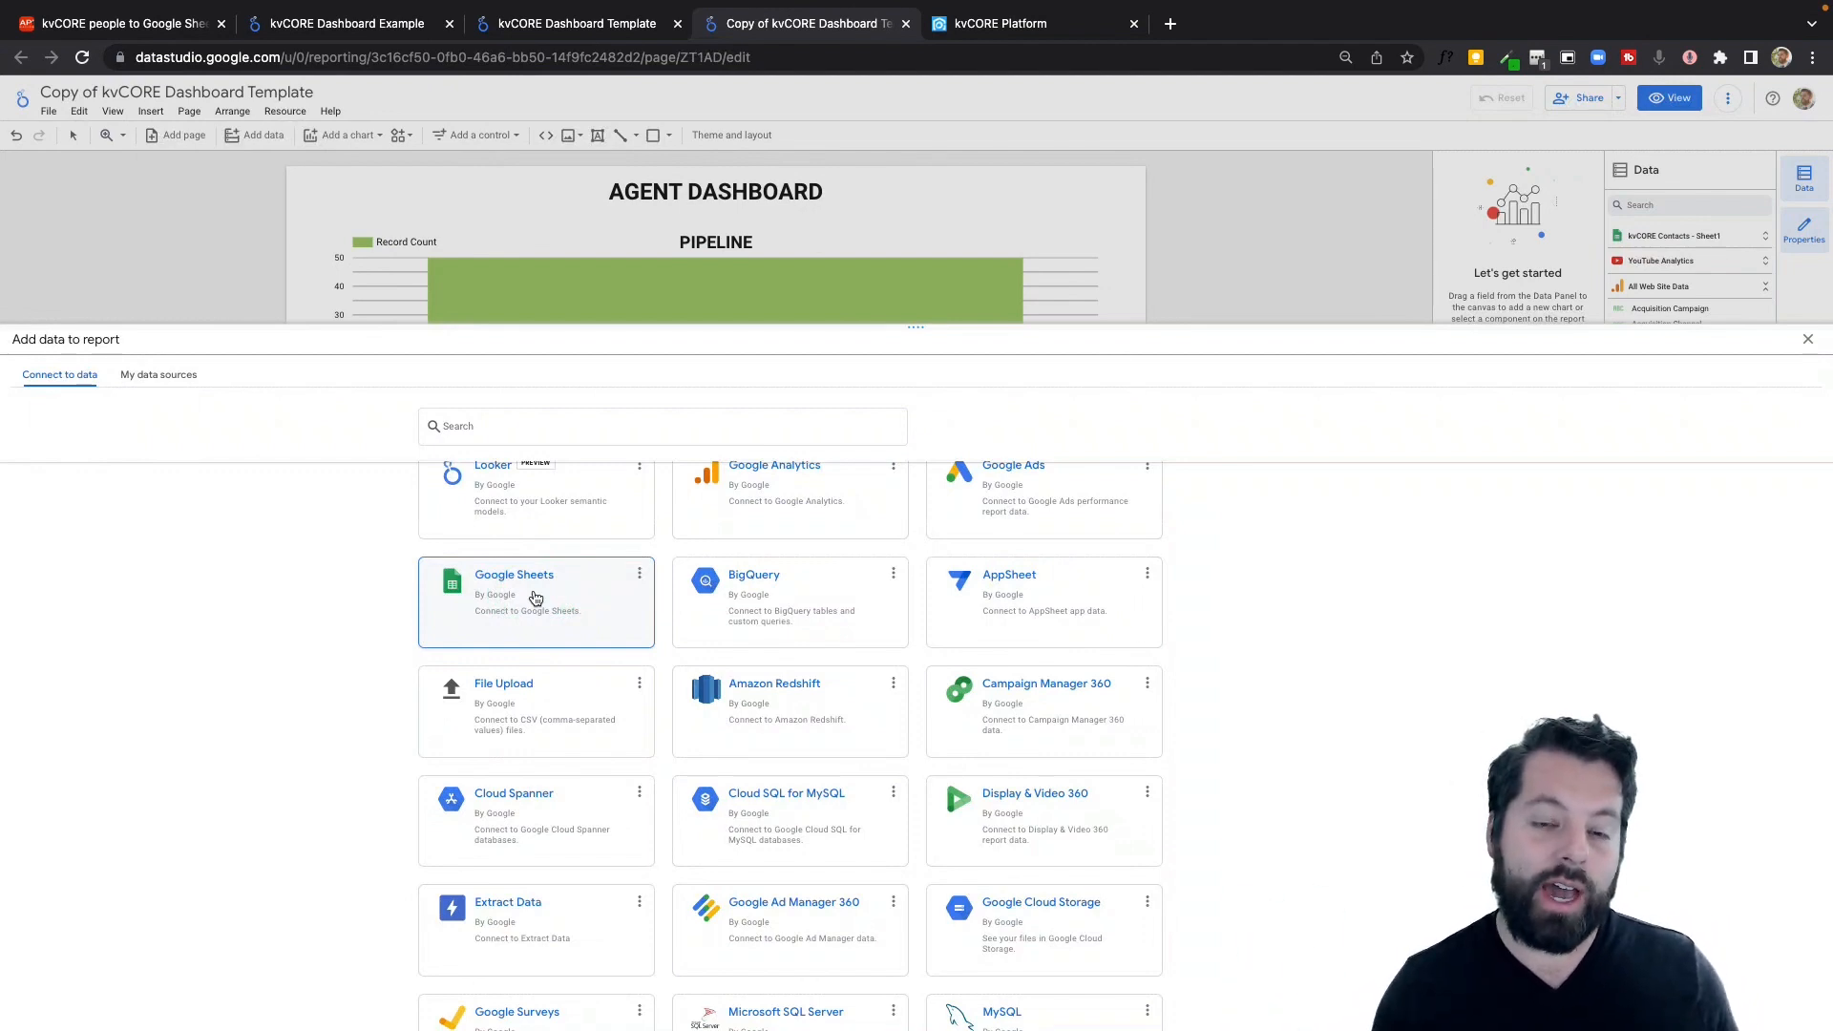
pyautogui.scroll(1, 535, 599)
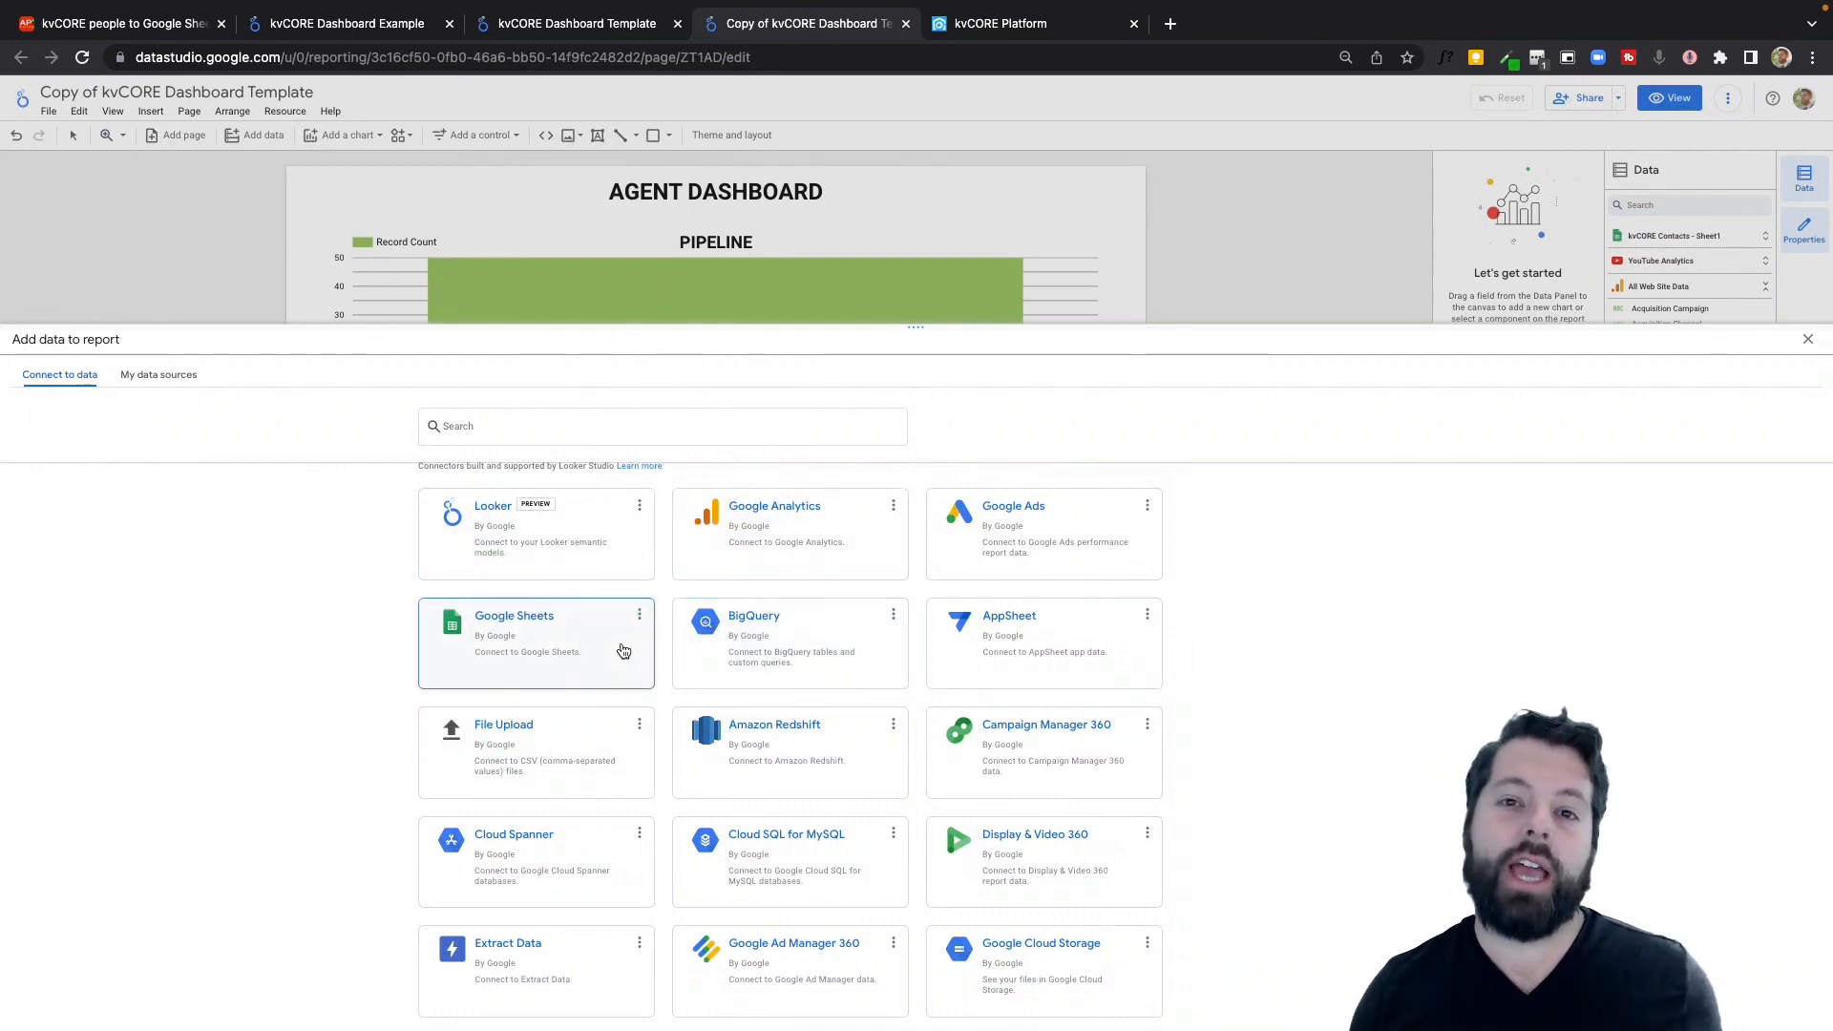
pyautogui.click(622, 647)
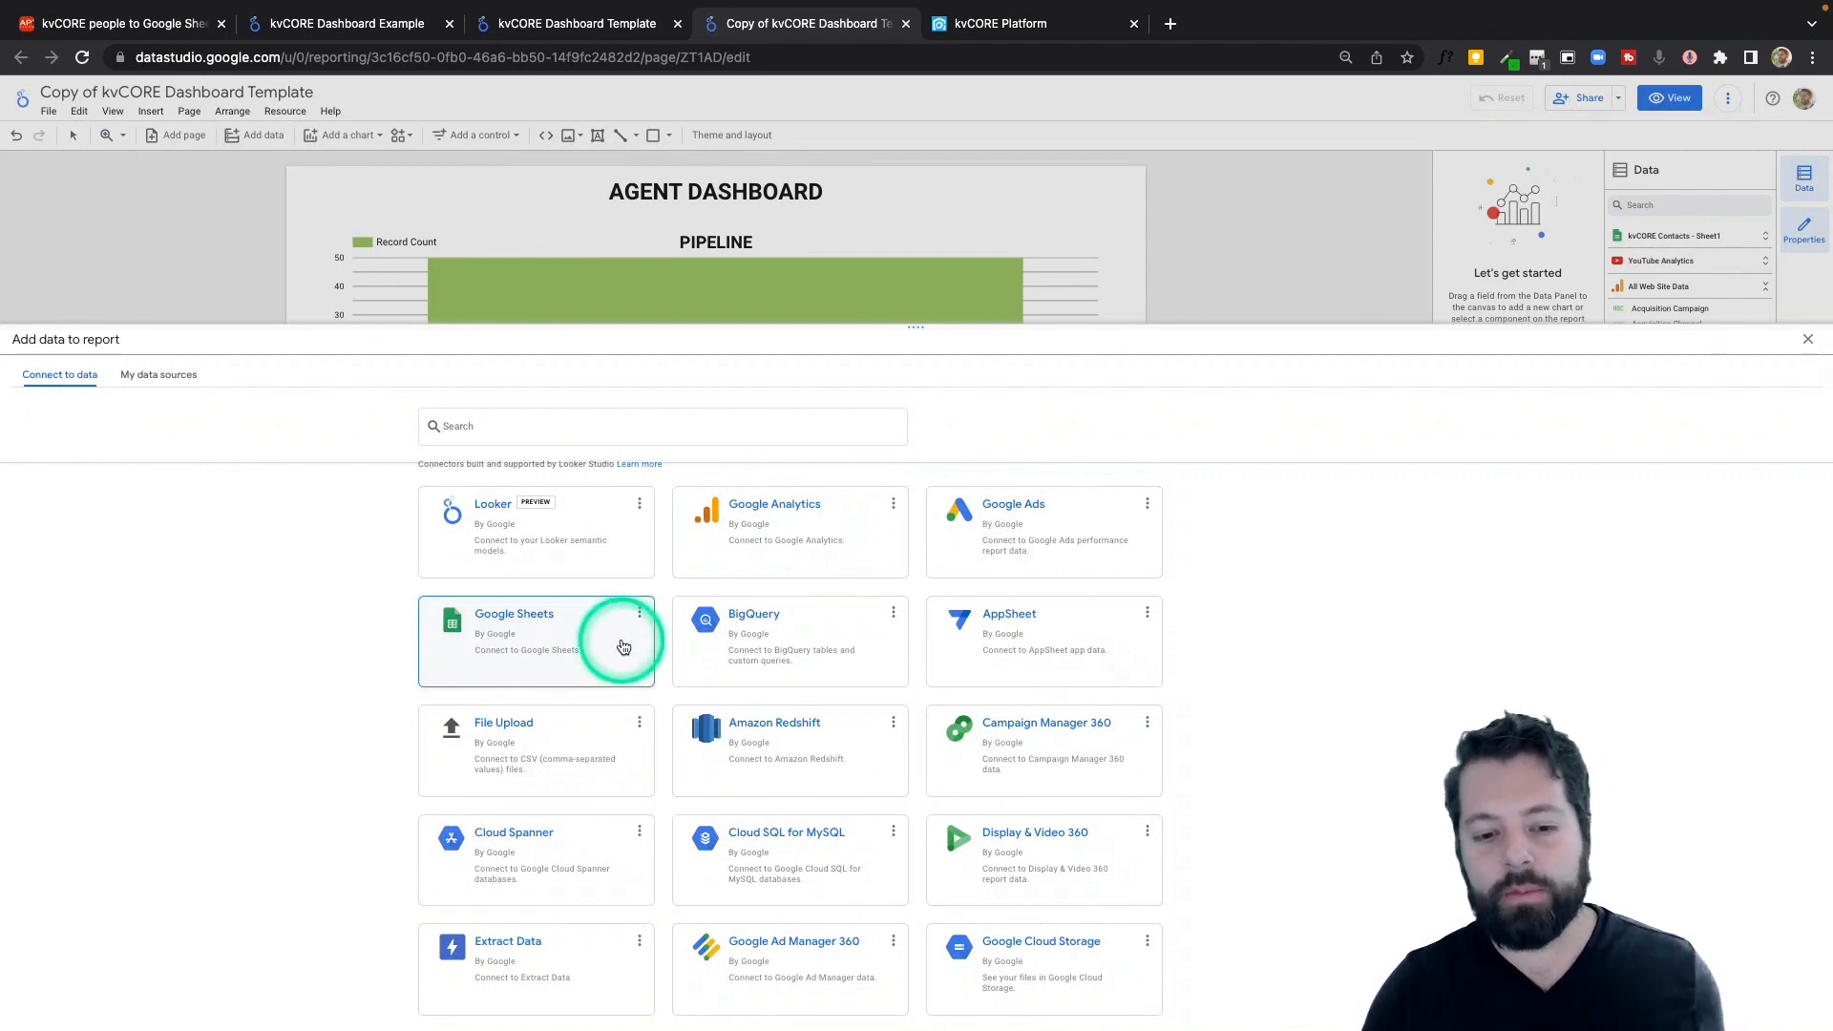
pyautogui.scroll(-5, 622, 647)
pyautogui.scroll(-3, 622, 647)
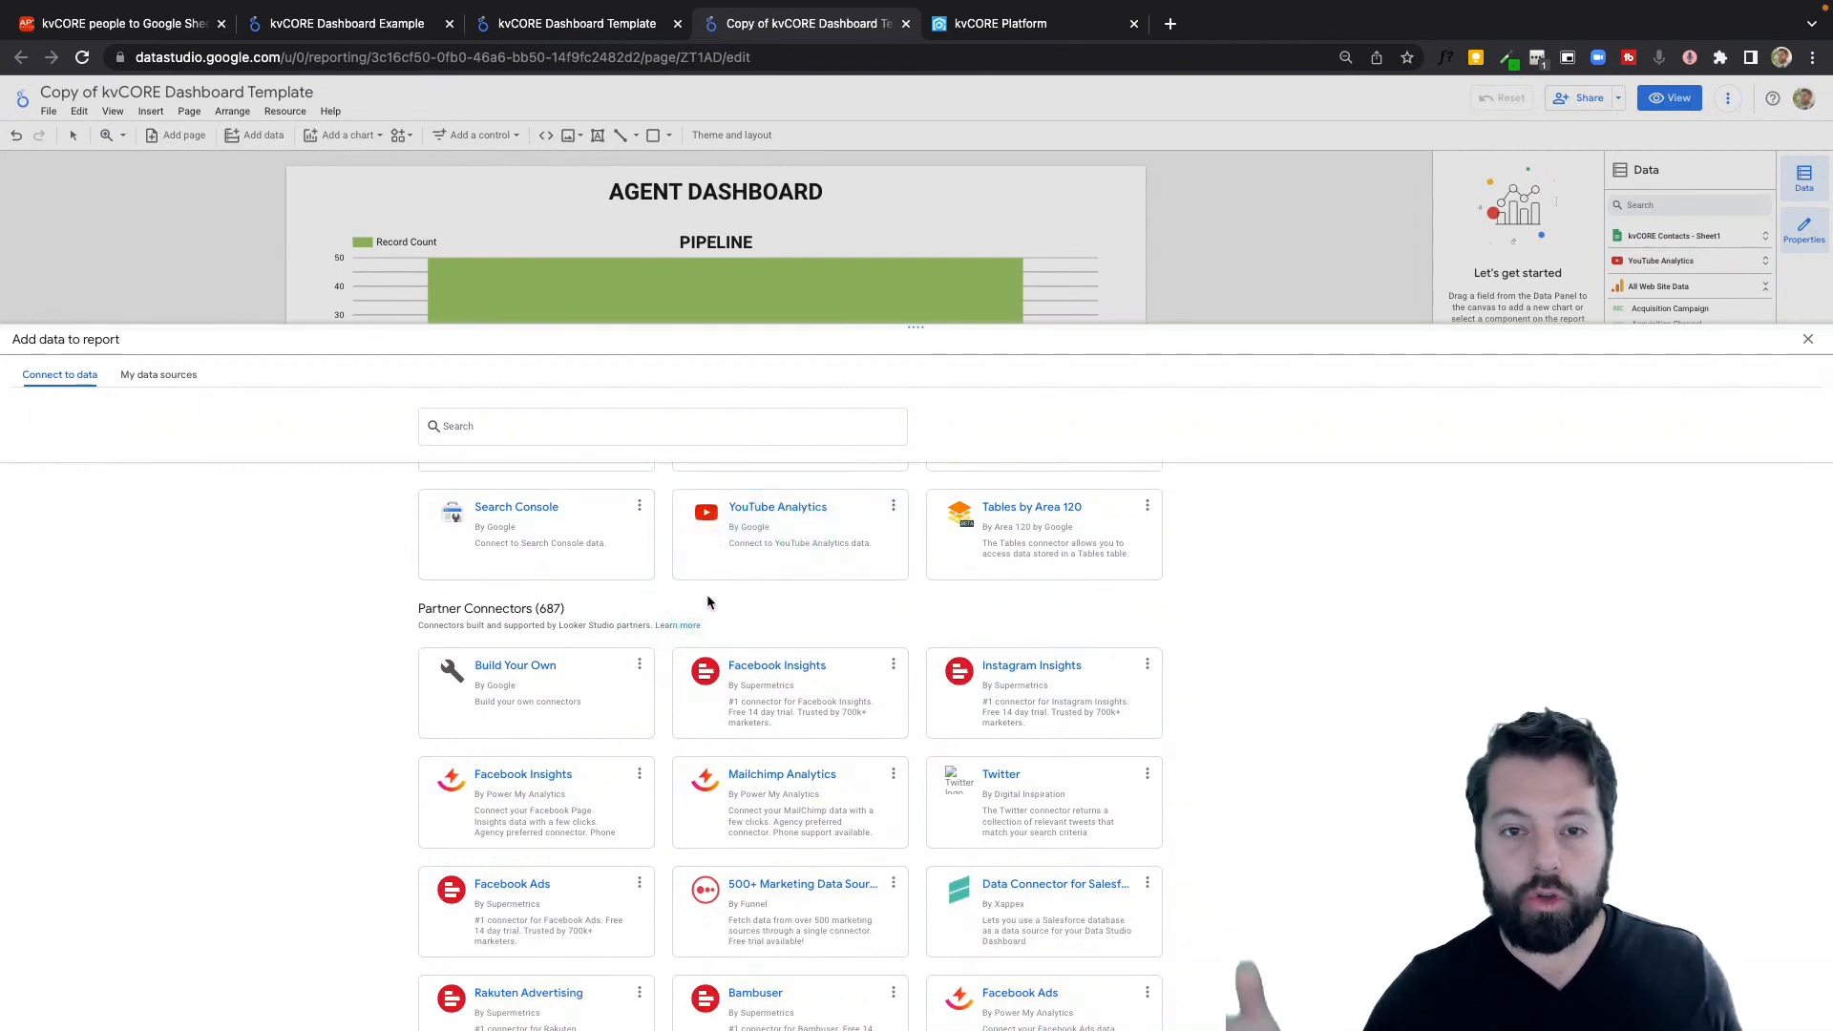
# Look through the partner connectors for social media, advertising, email and CRM data, recheck the Google connectors, and return to the report without adding a source.
pyautogui.scroll(-1, 809, 685)
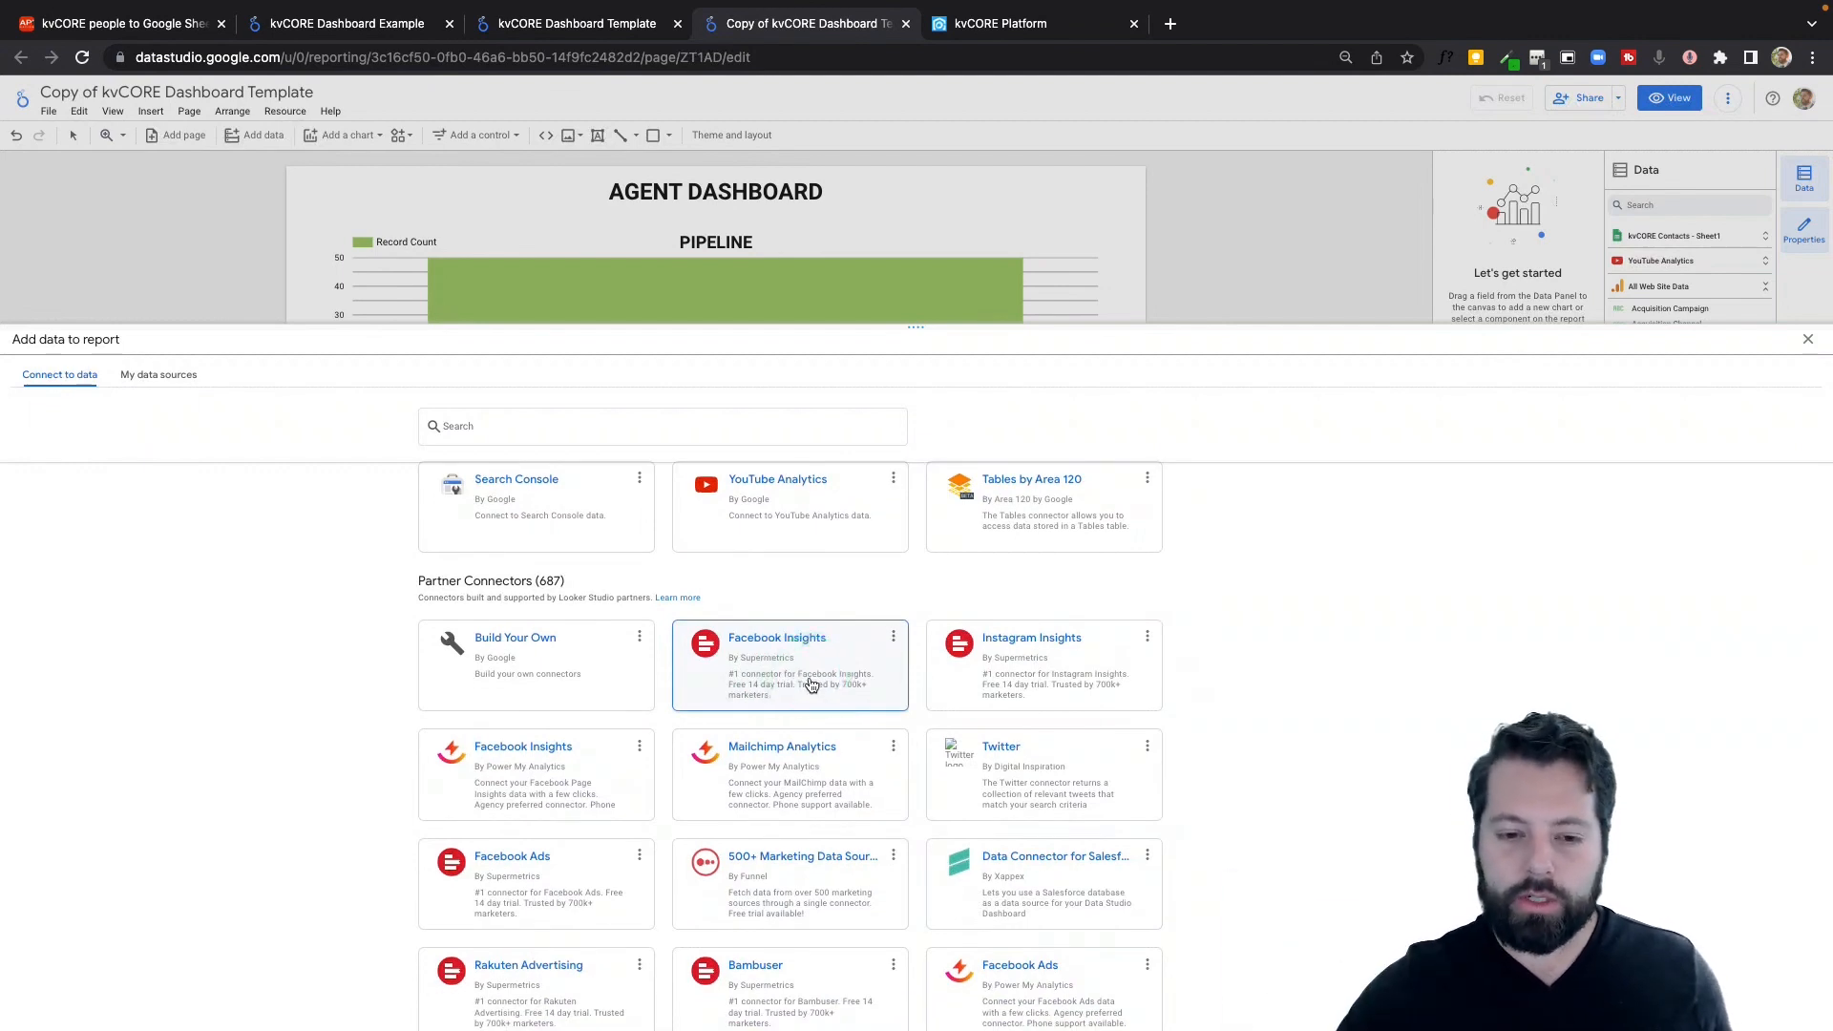
pyautogui.scroll(-2, 840, 658)
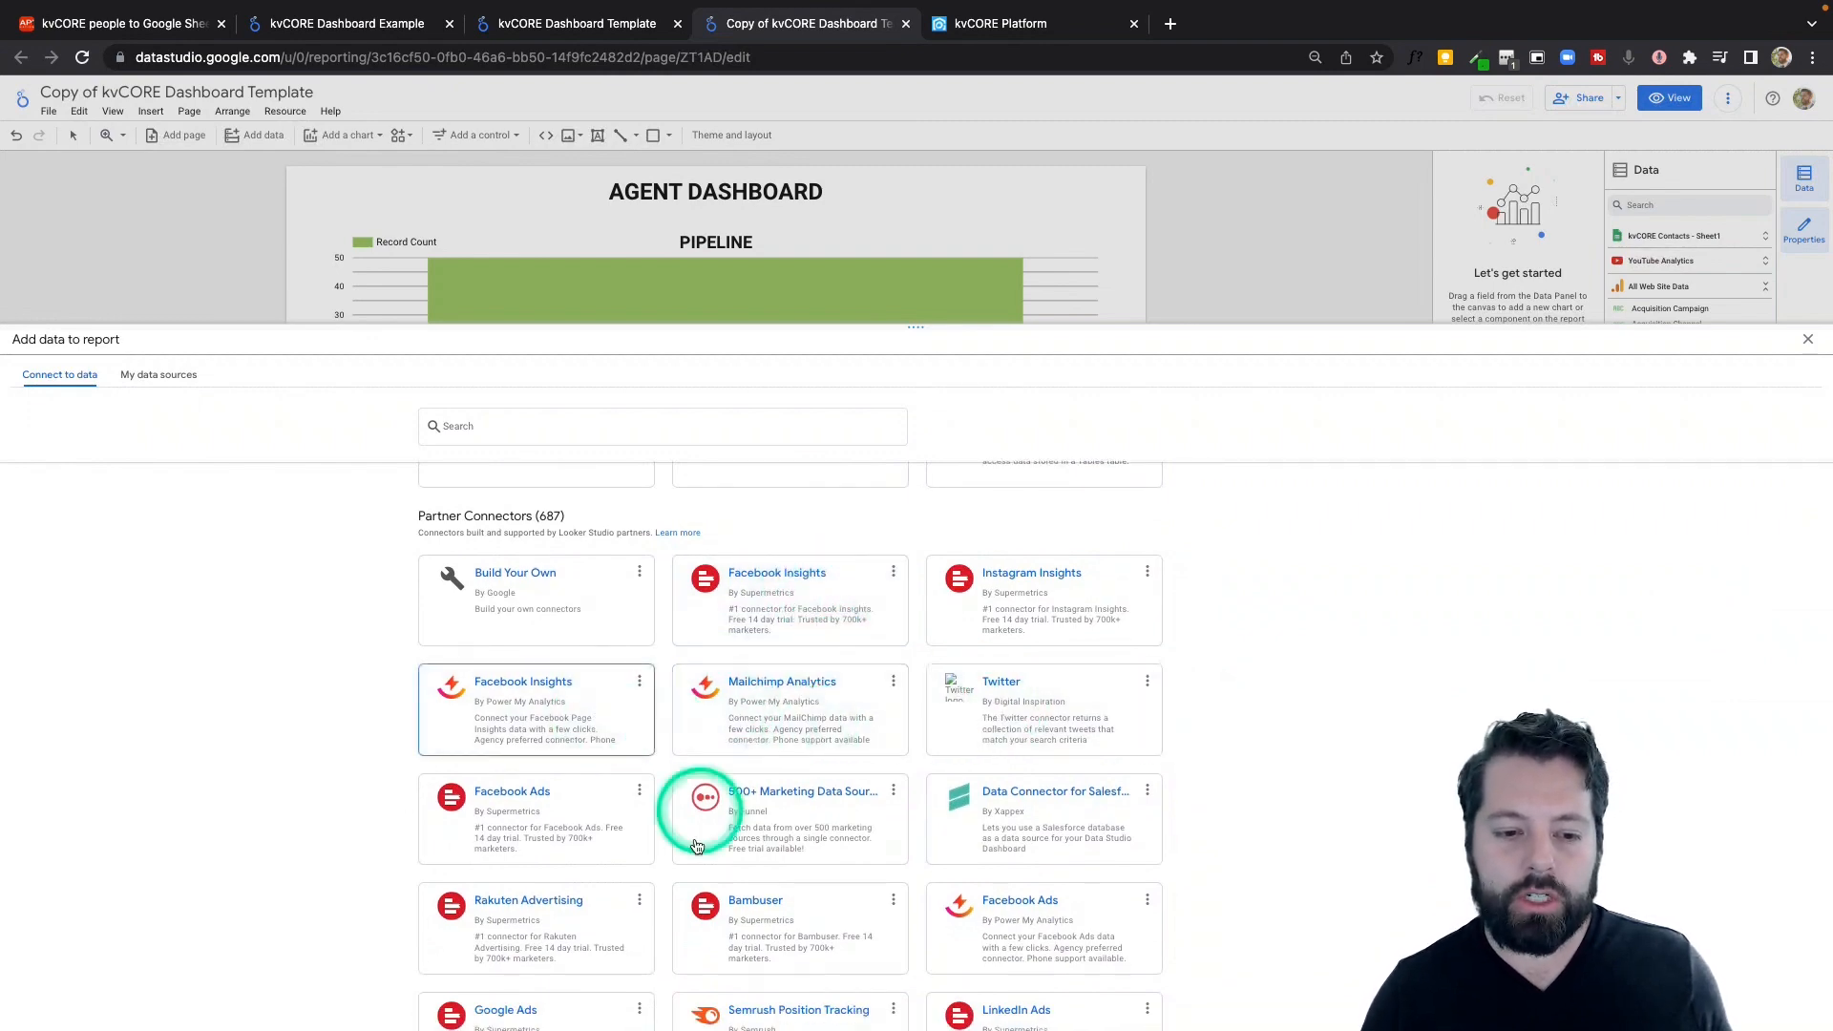
pyautogui.scroll(-10, 740, 907)
pyautogui.scroll(-5, 740, 911)
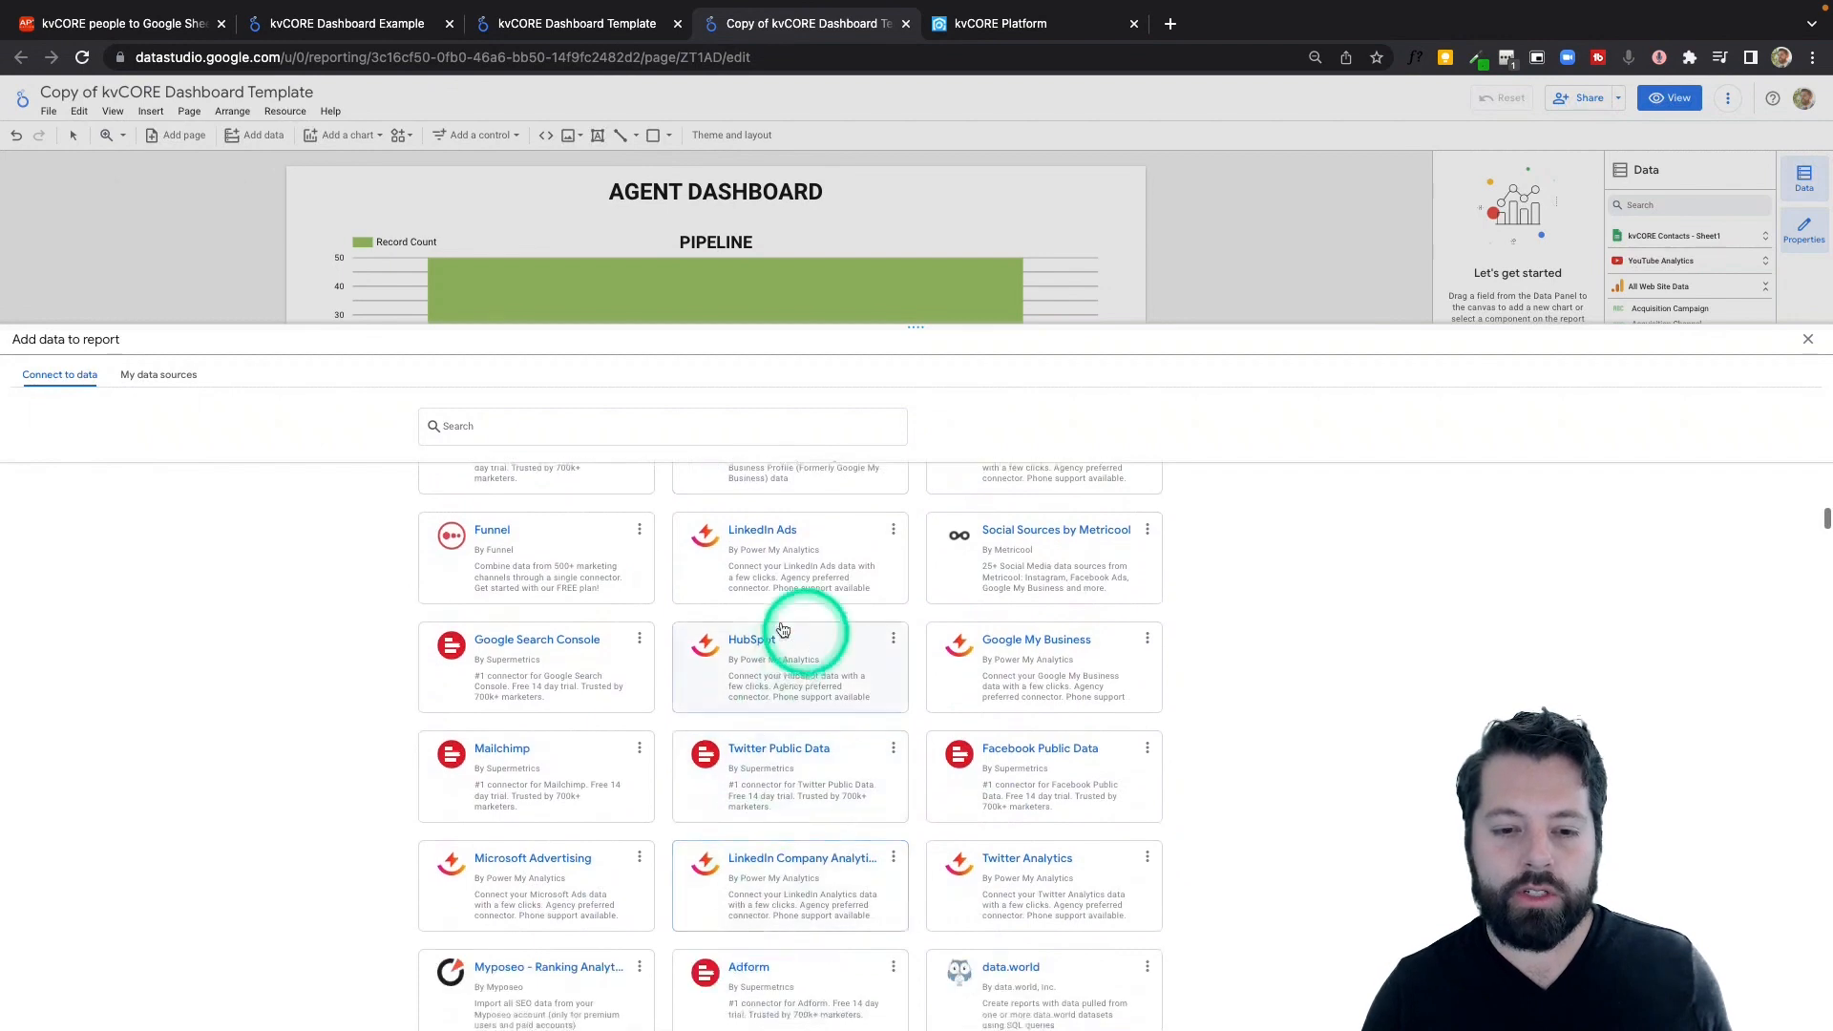
pyautogui.scroll(-3, 804, 916)
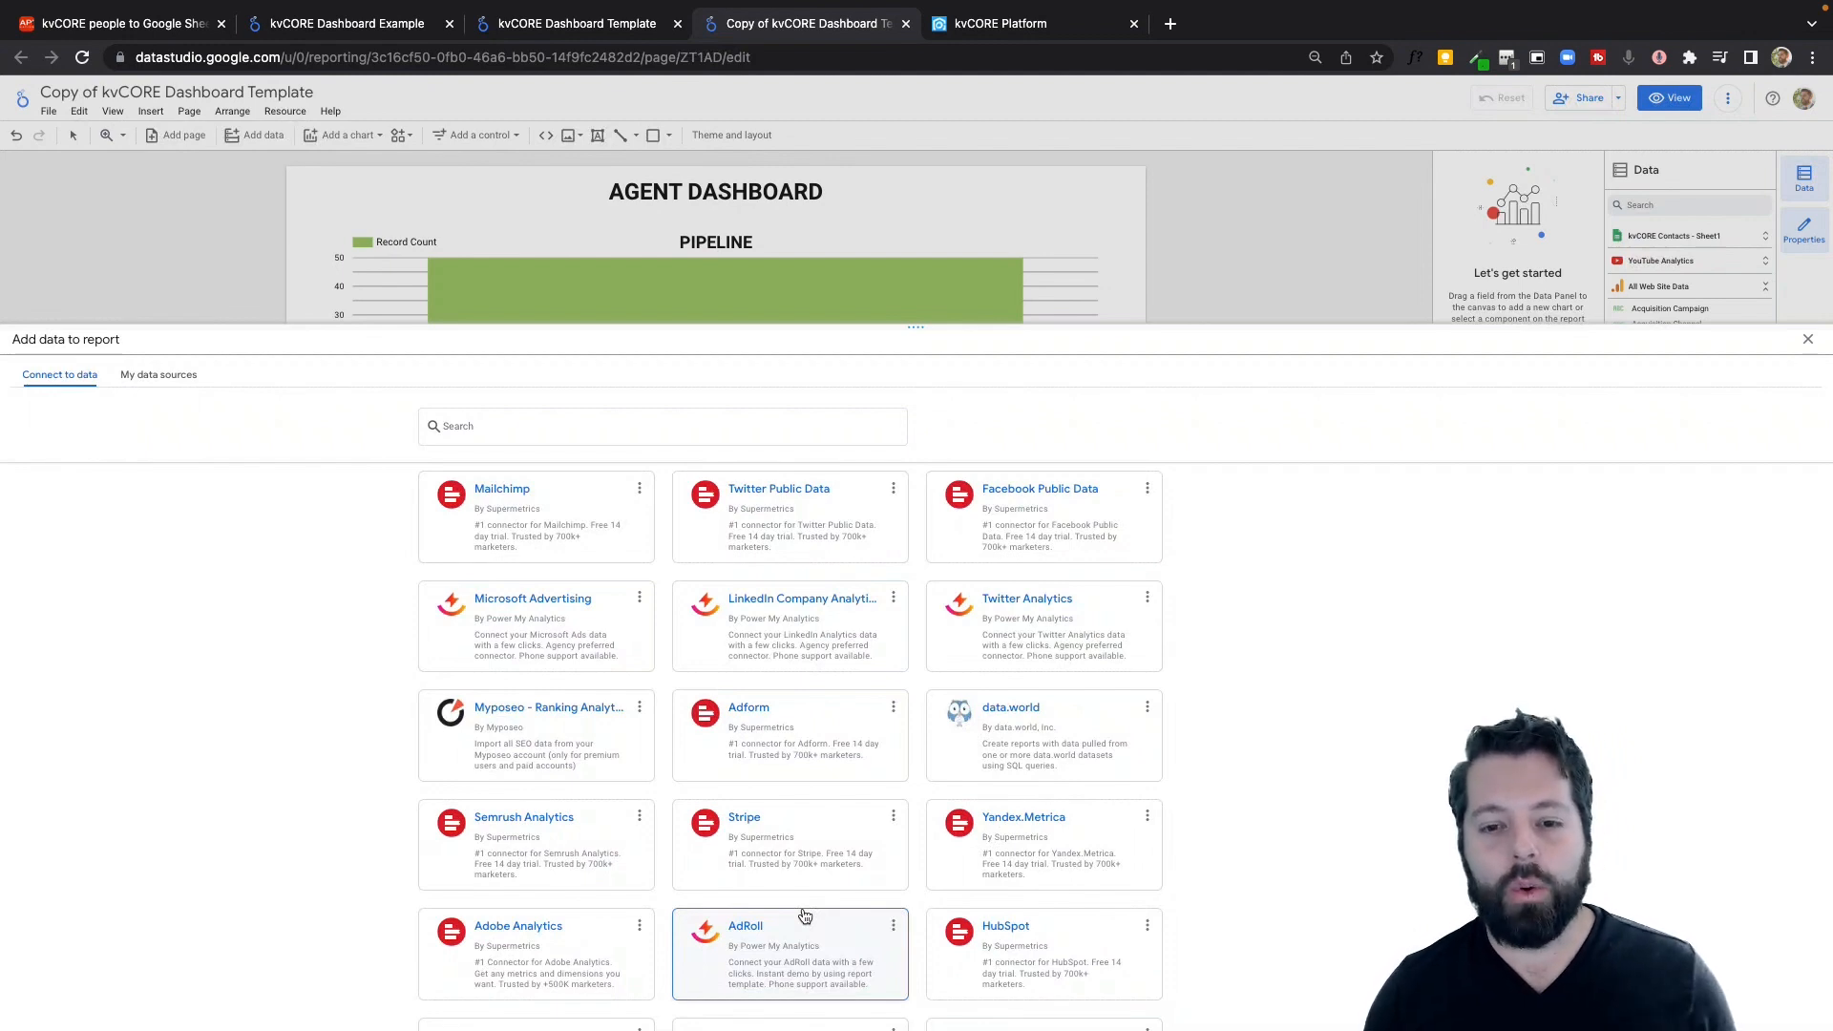
pyautogui.scroll(-3, 804, 916)
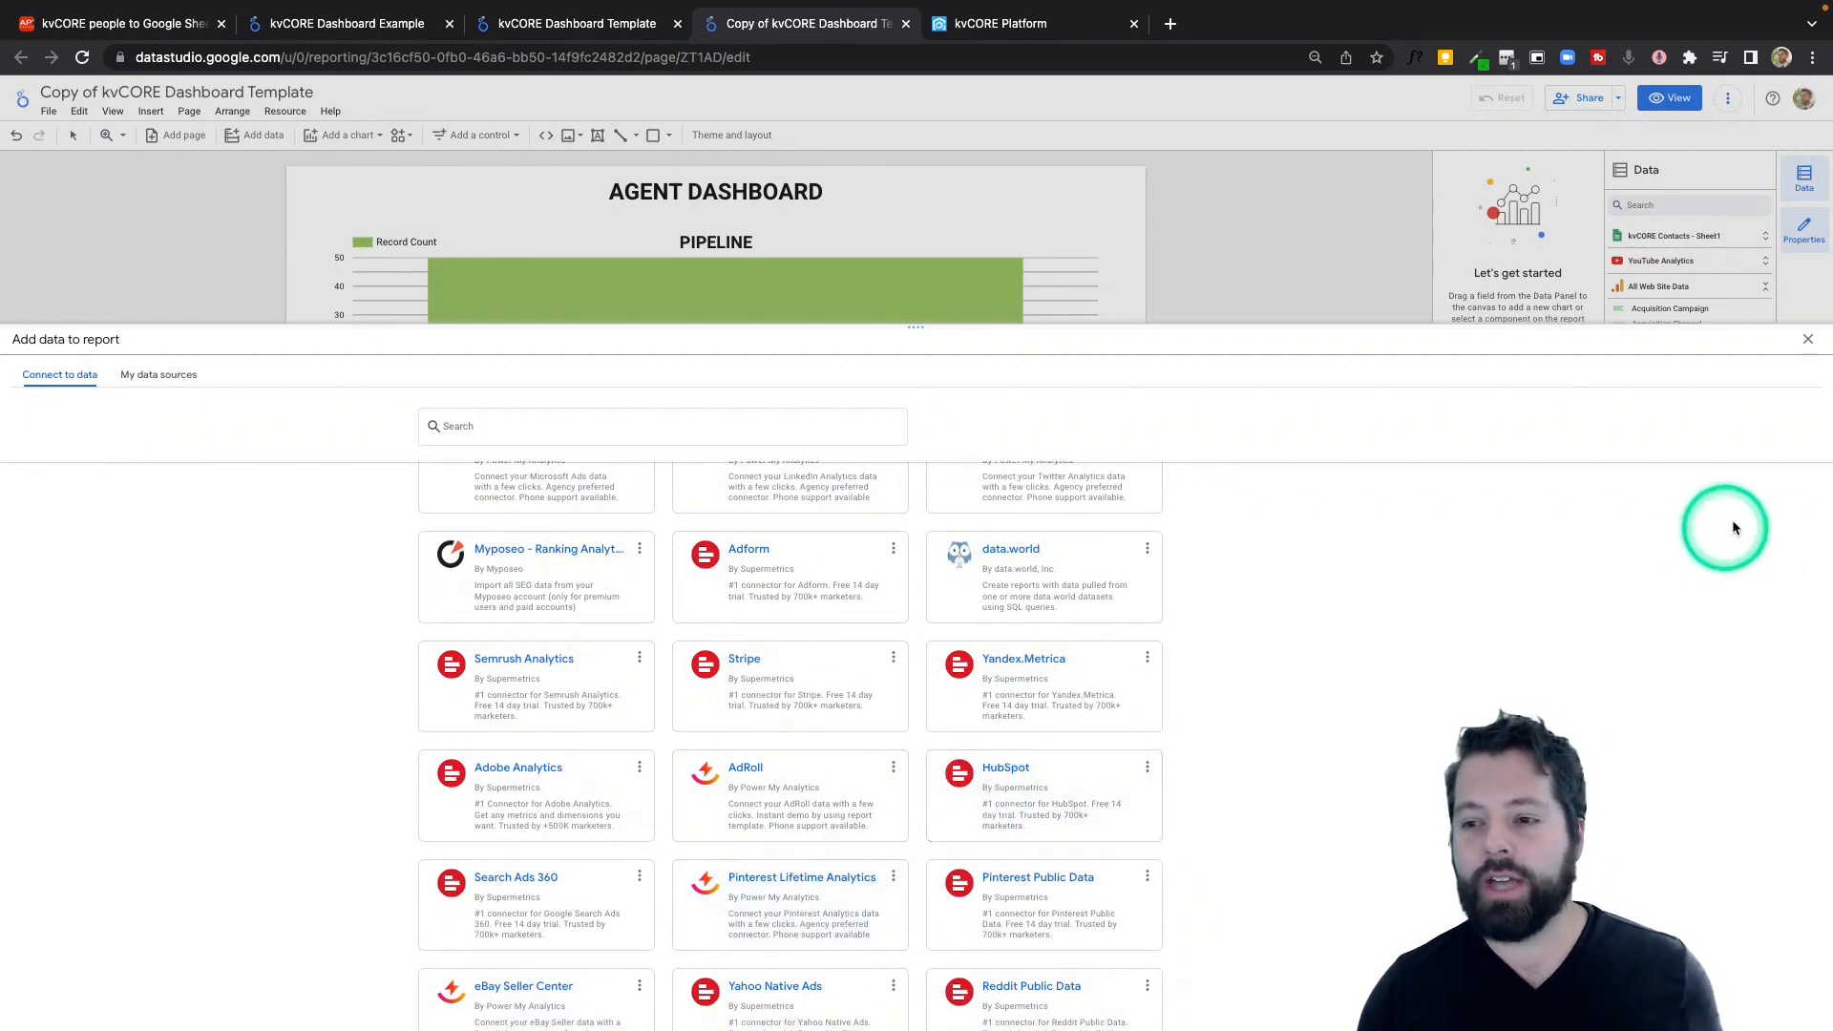
pyautogui.scroll(5, 907, 649)
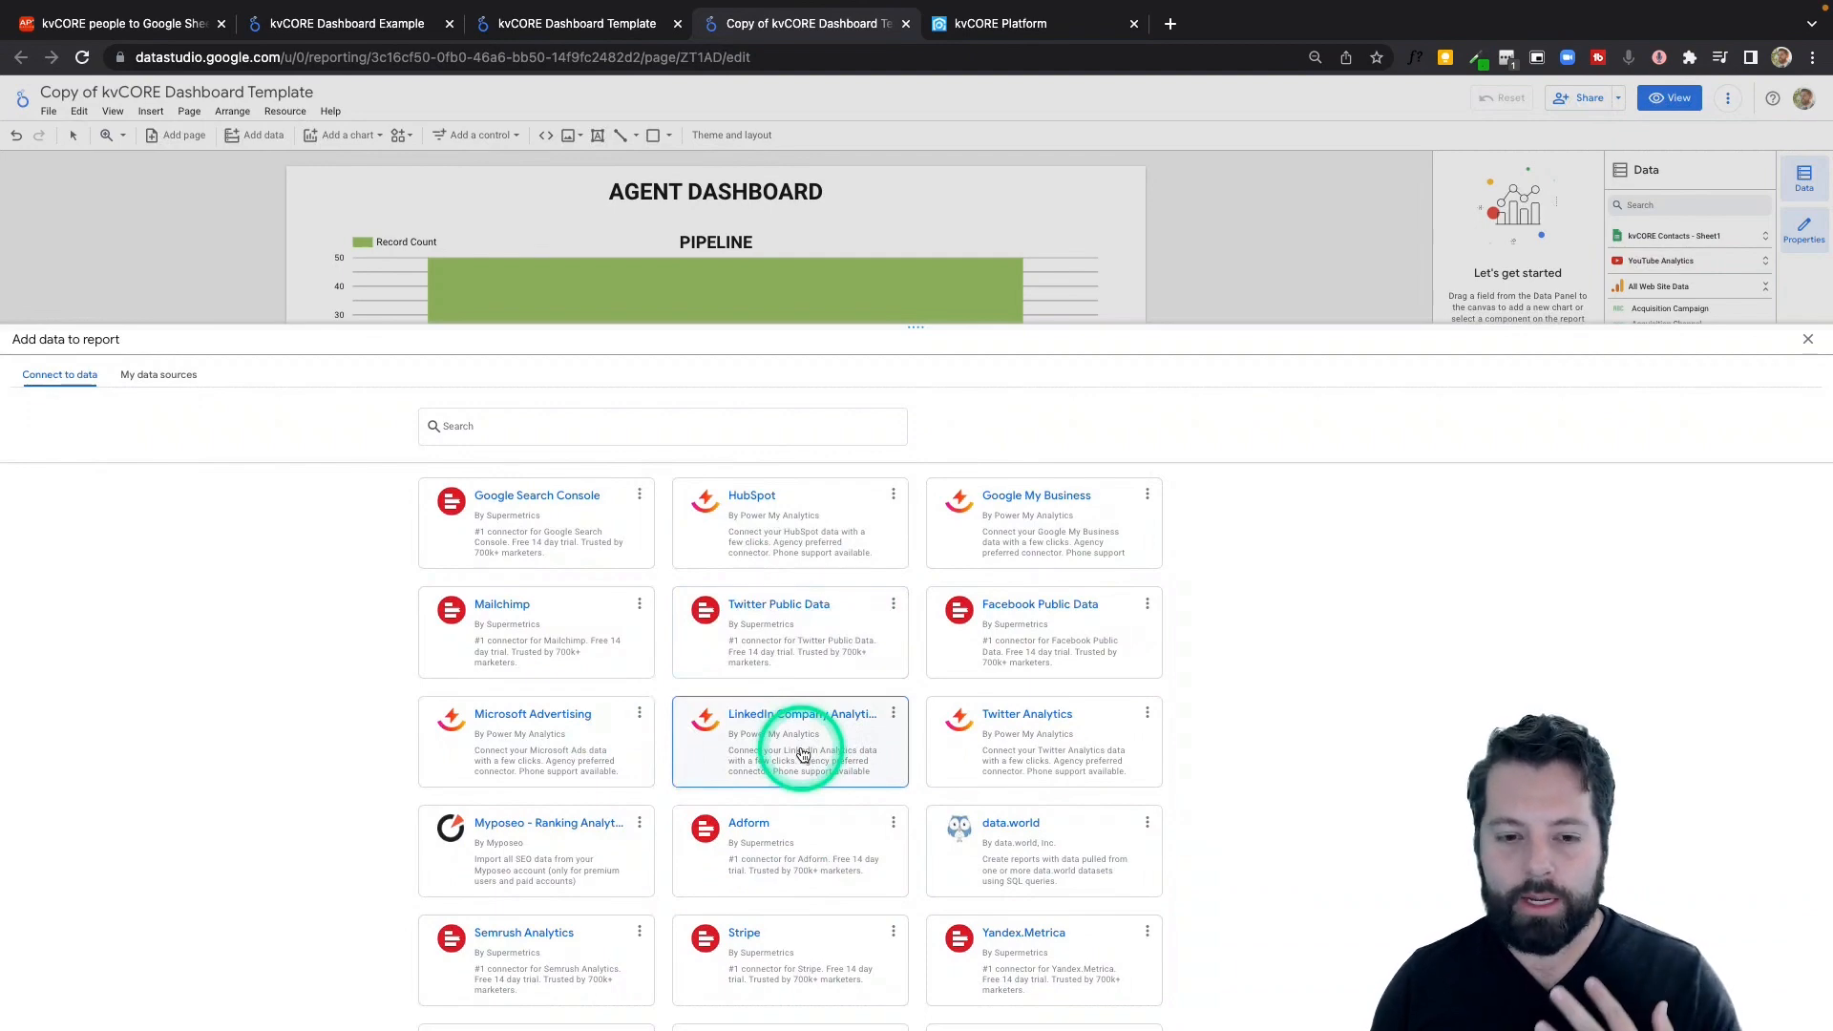
pyautogui.scroll(-5, 776, 530)
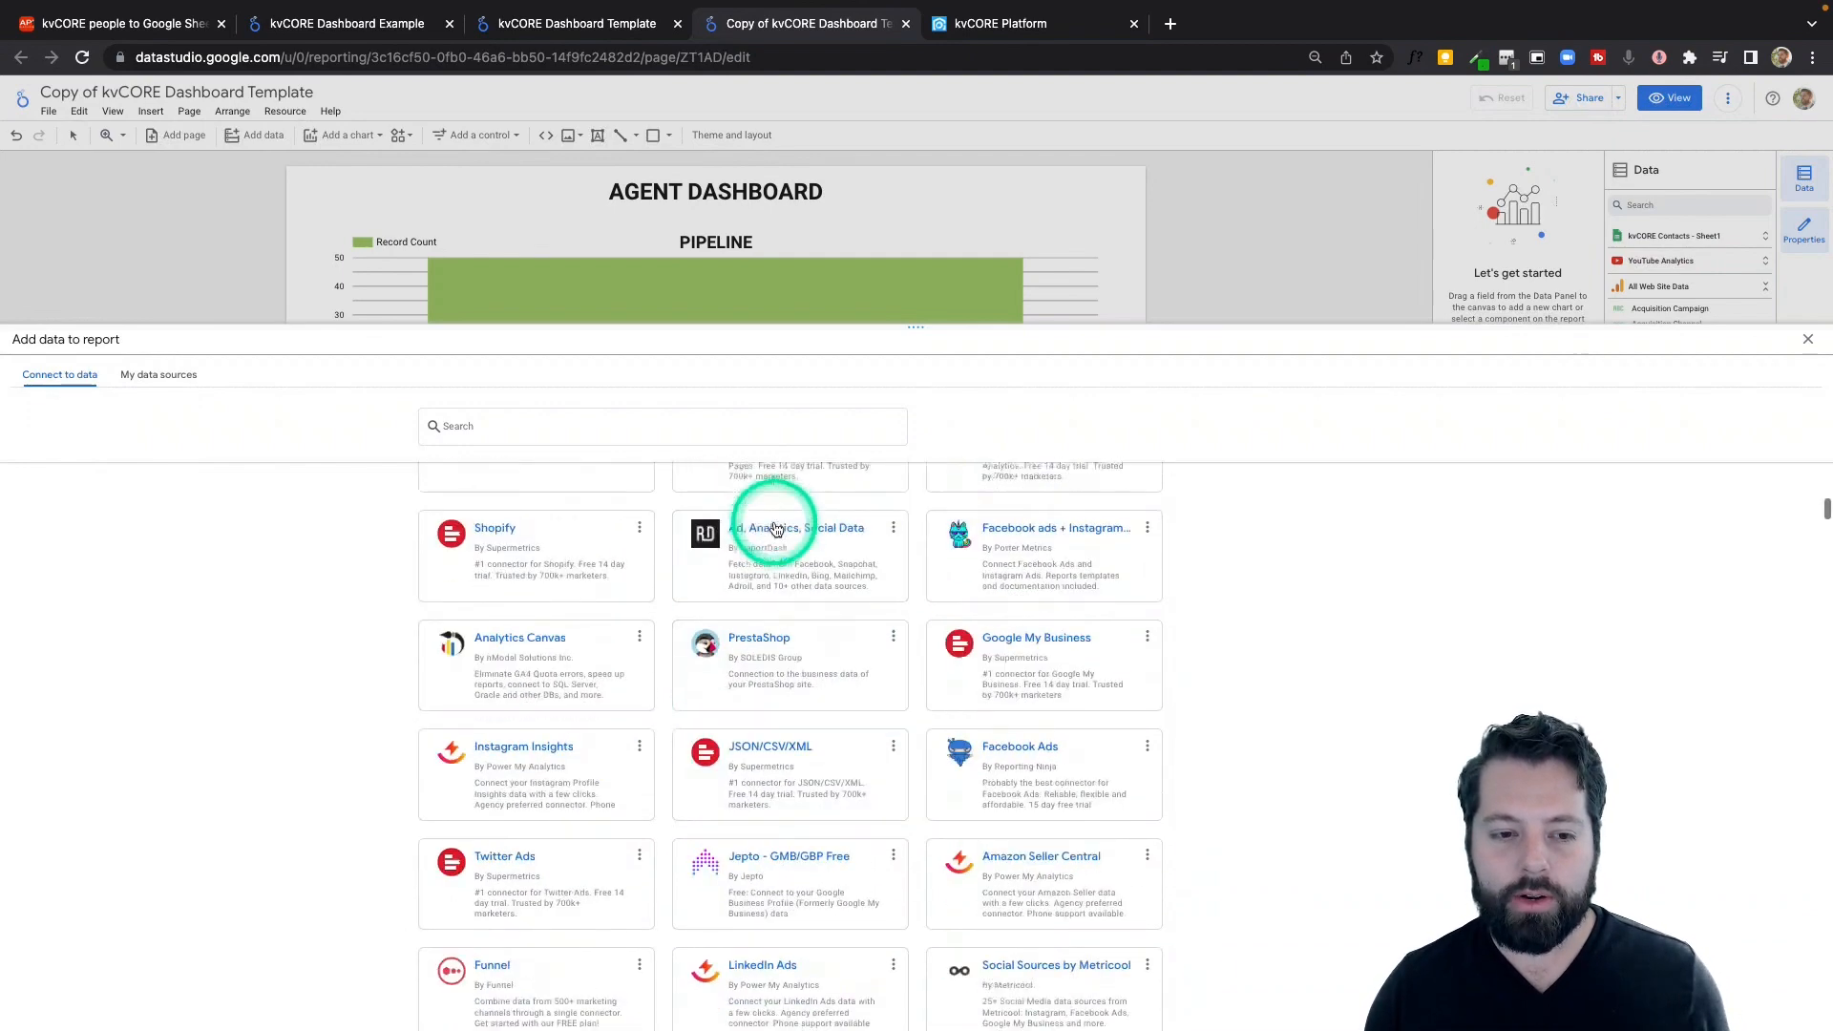
pyautogui.scroll(10, 776, 530)
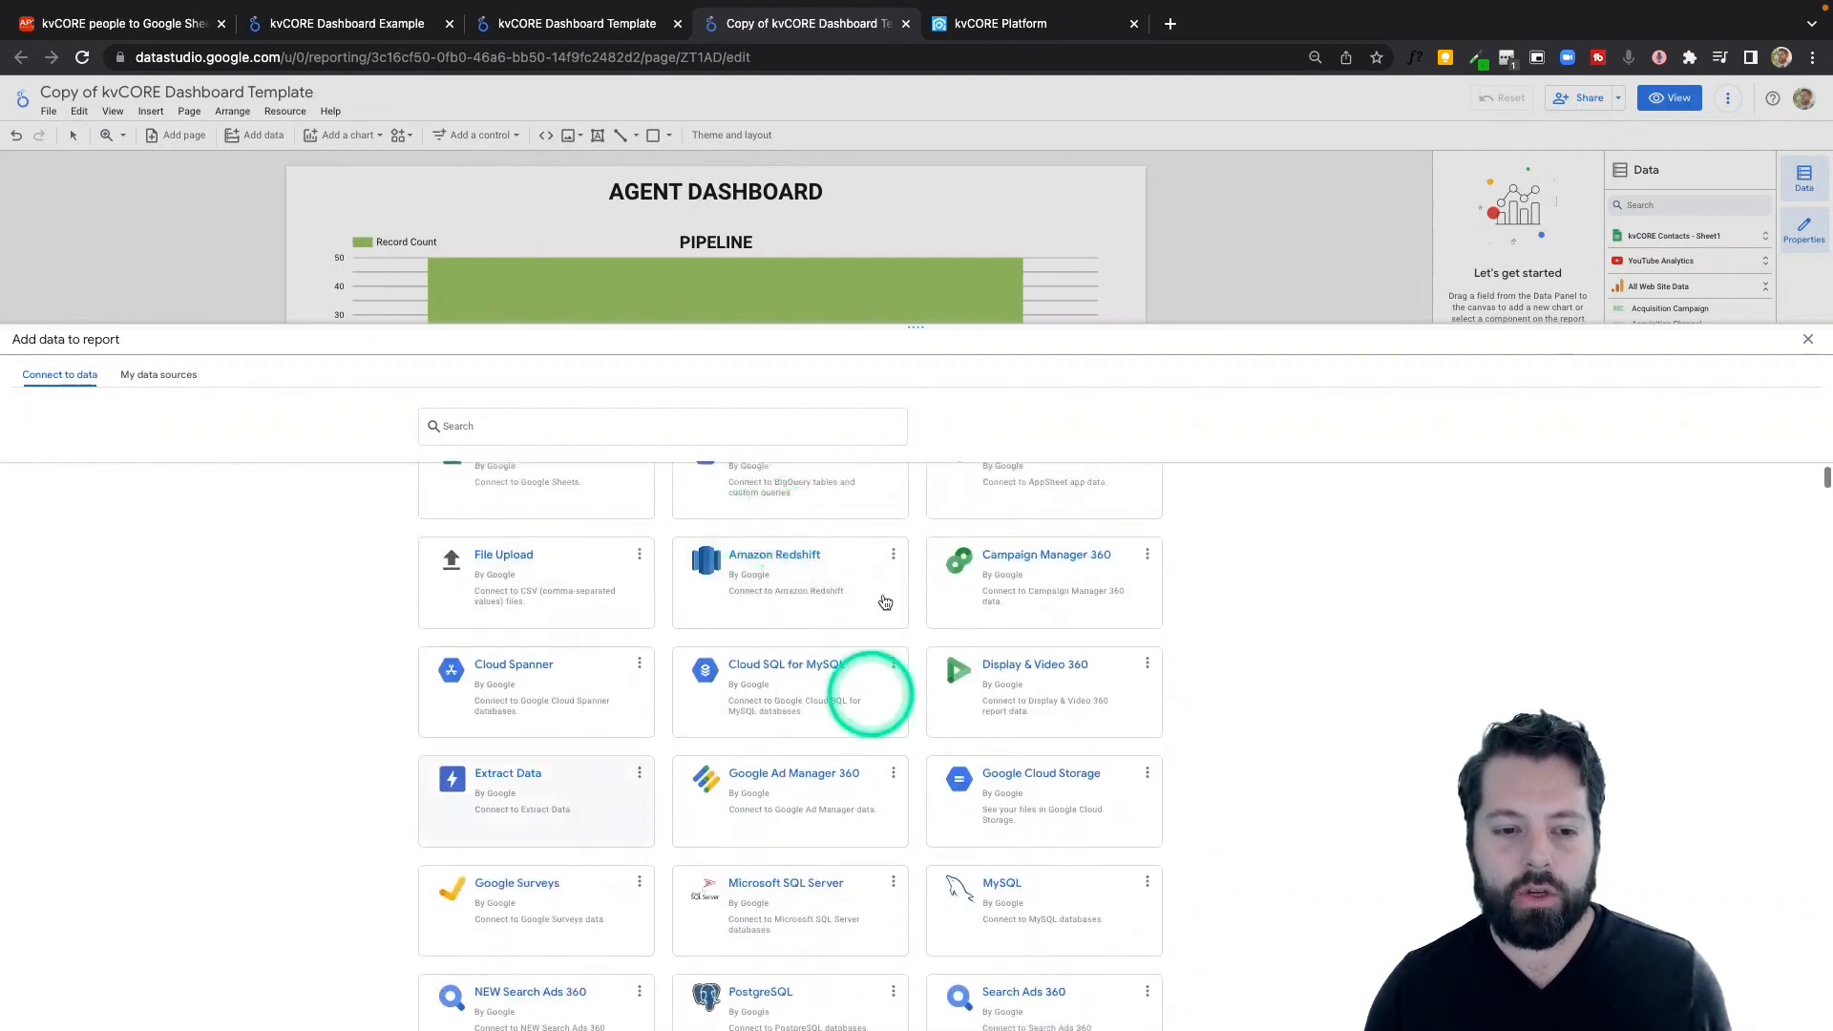
pyautogui.click(853, 594)
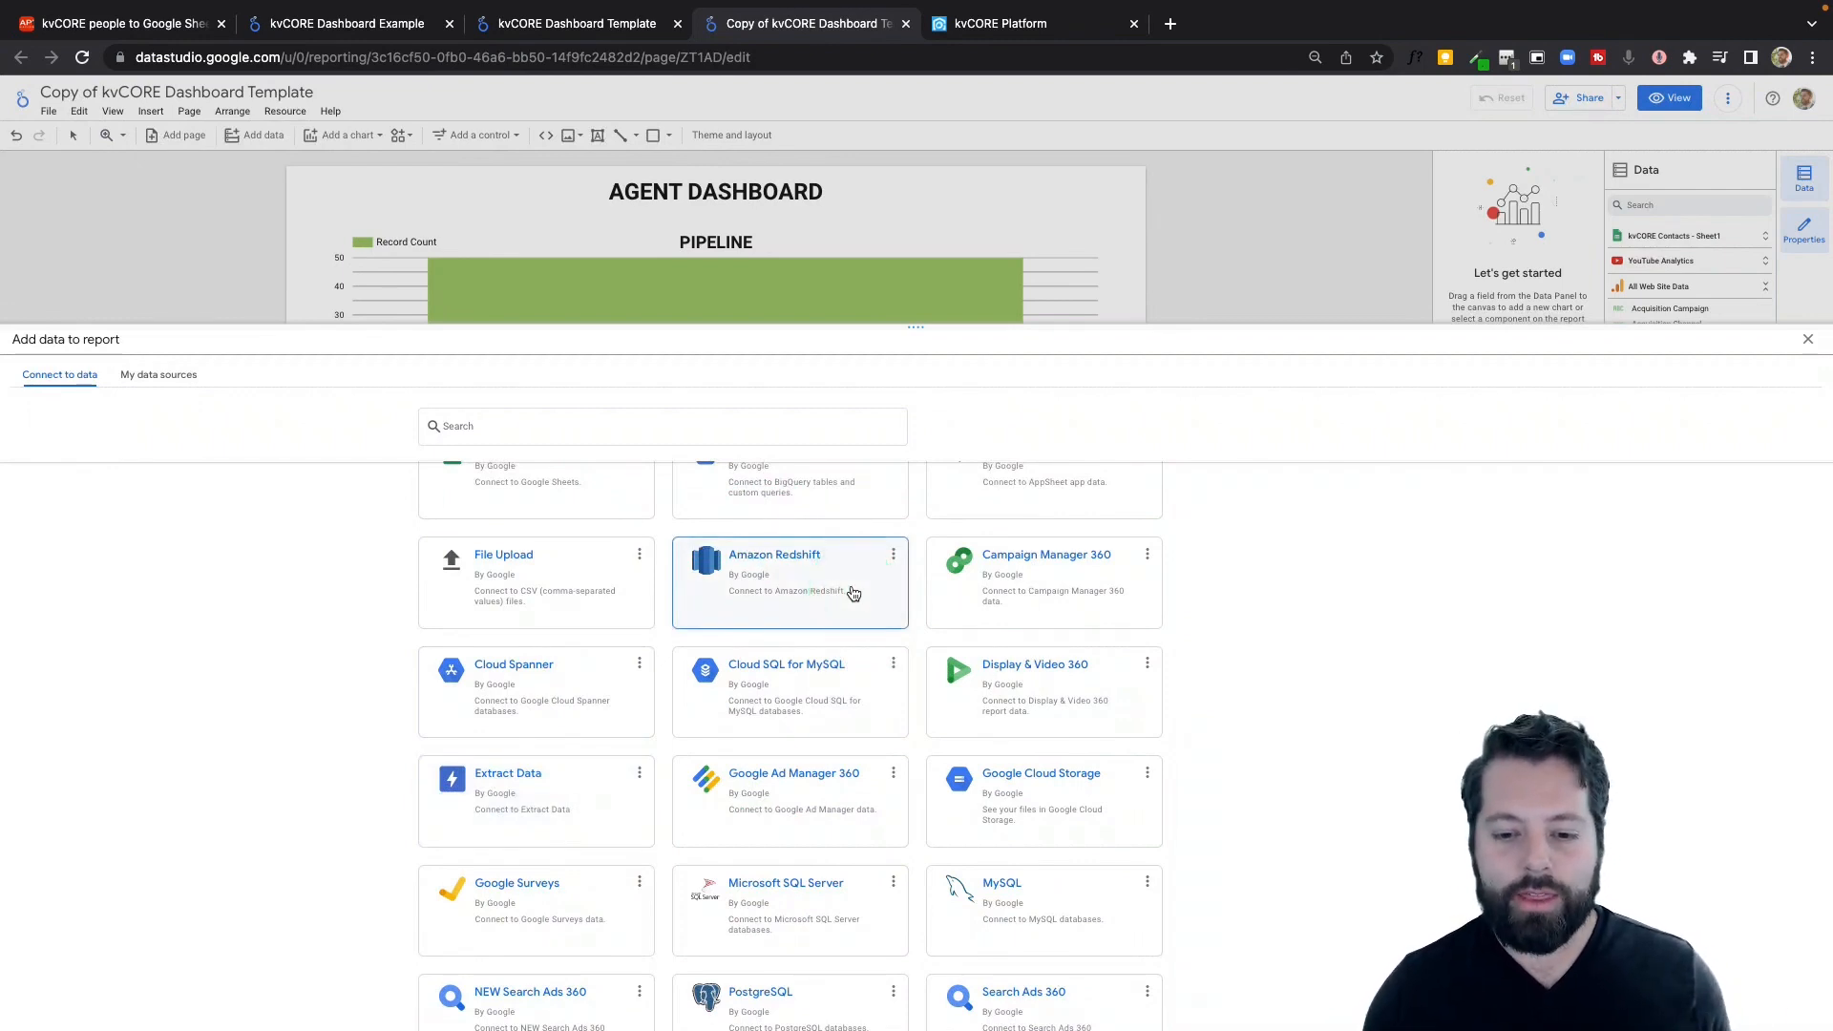
pyautogui.scroll(2, 1111, 679)
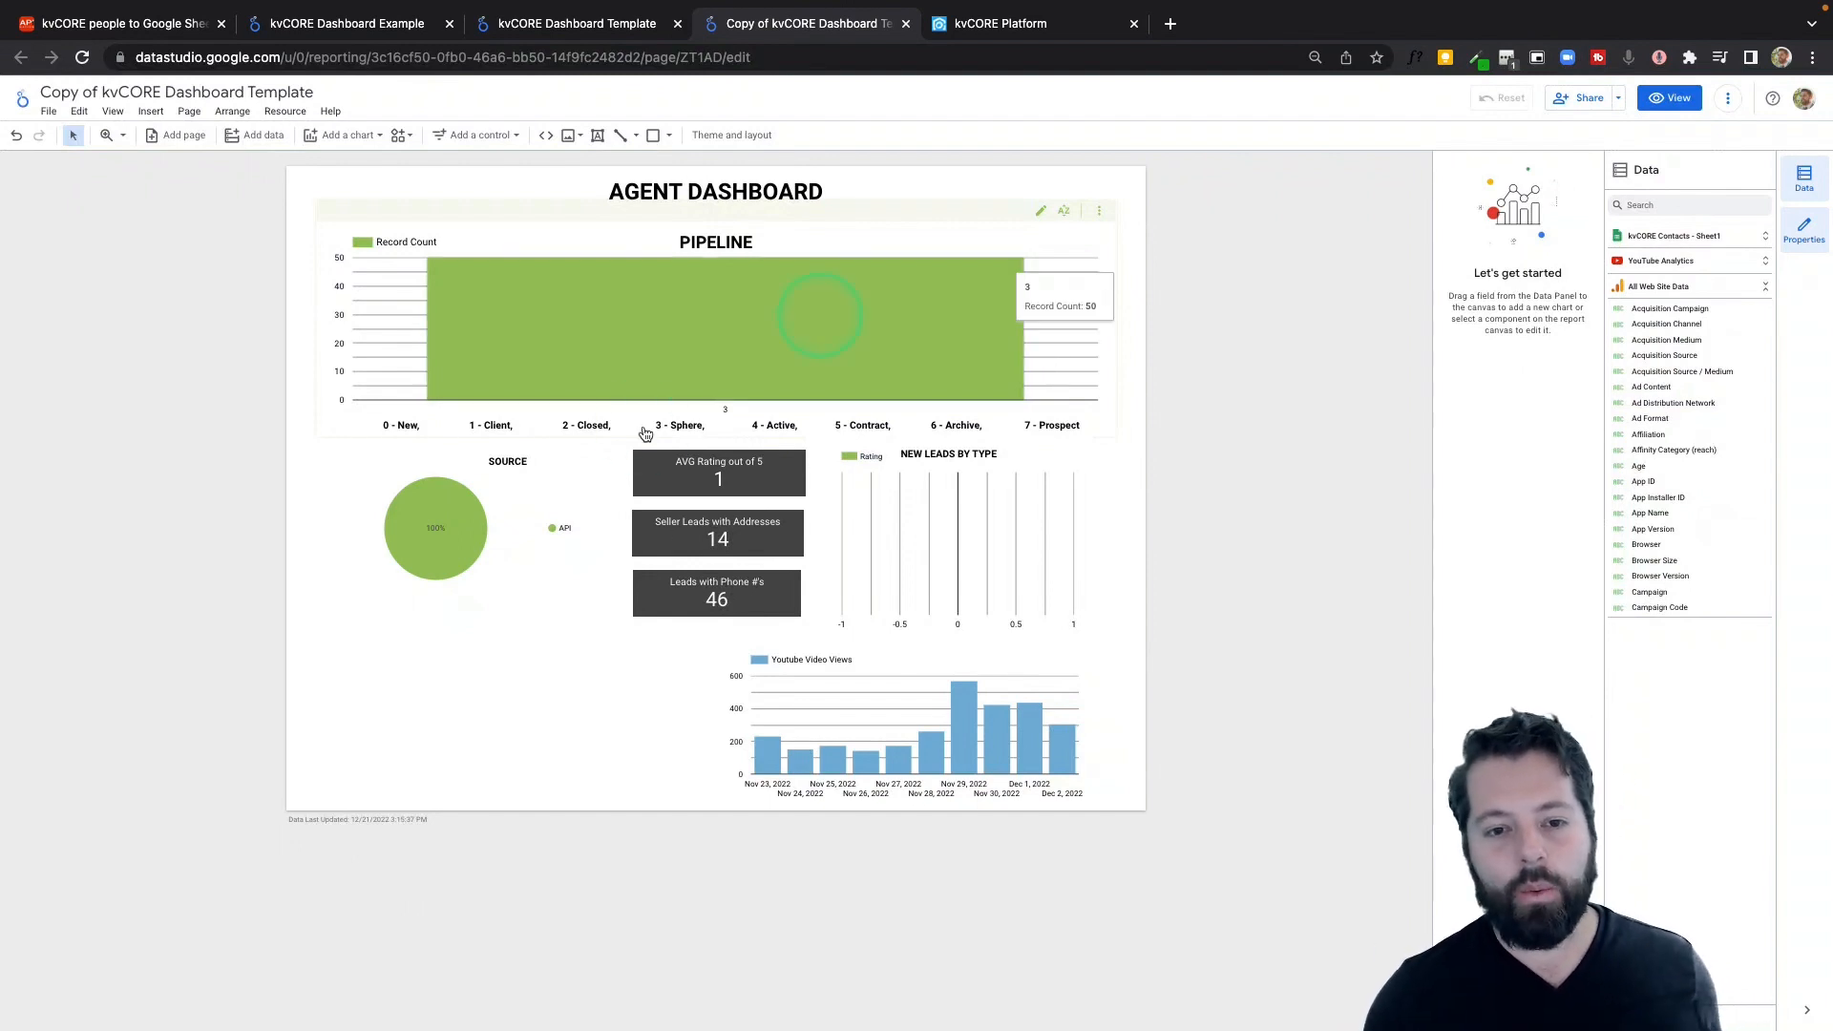
pyautogui.click(838, 716)
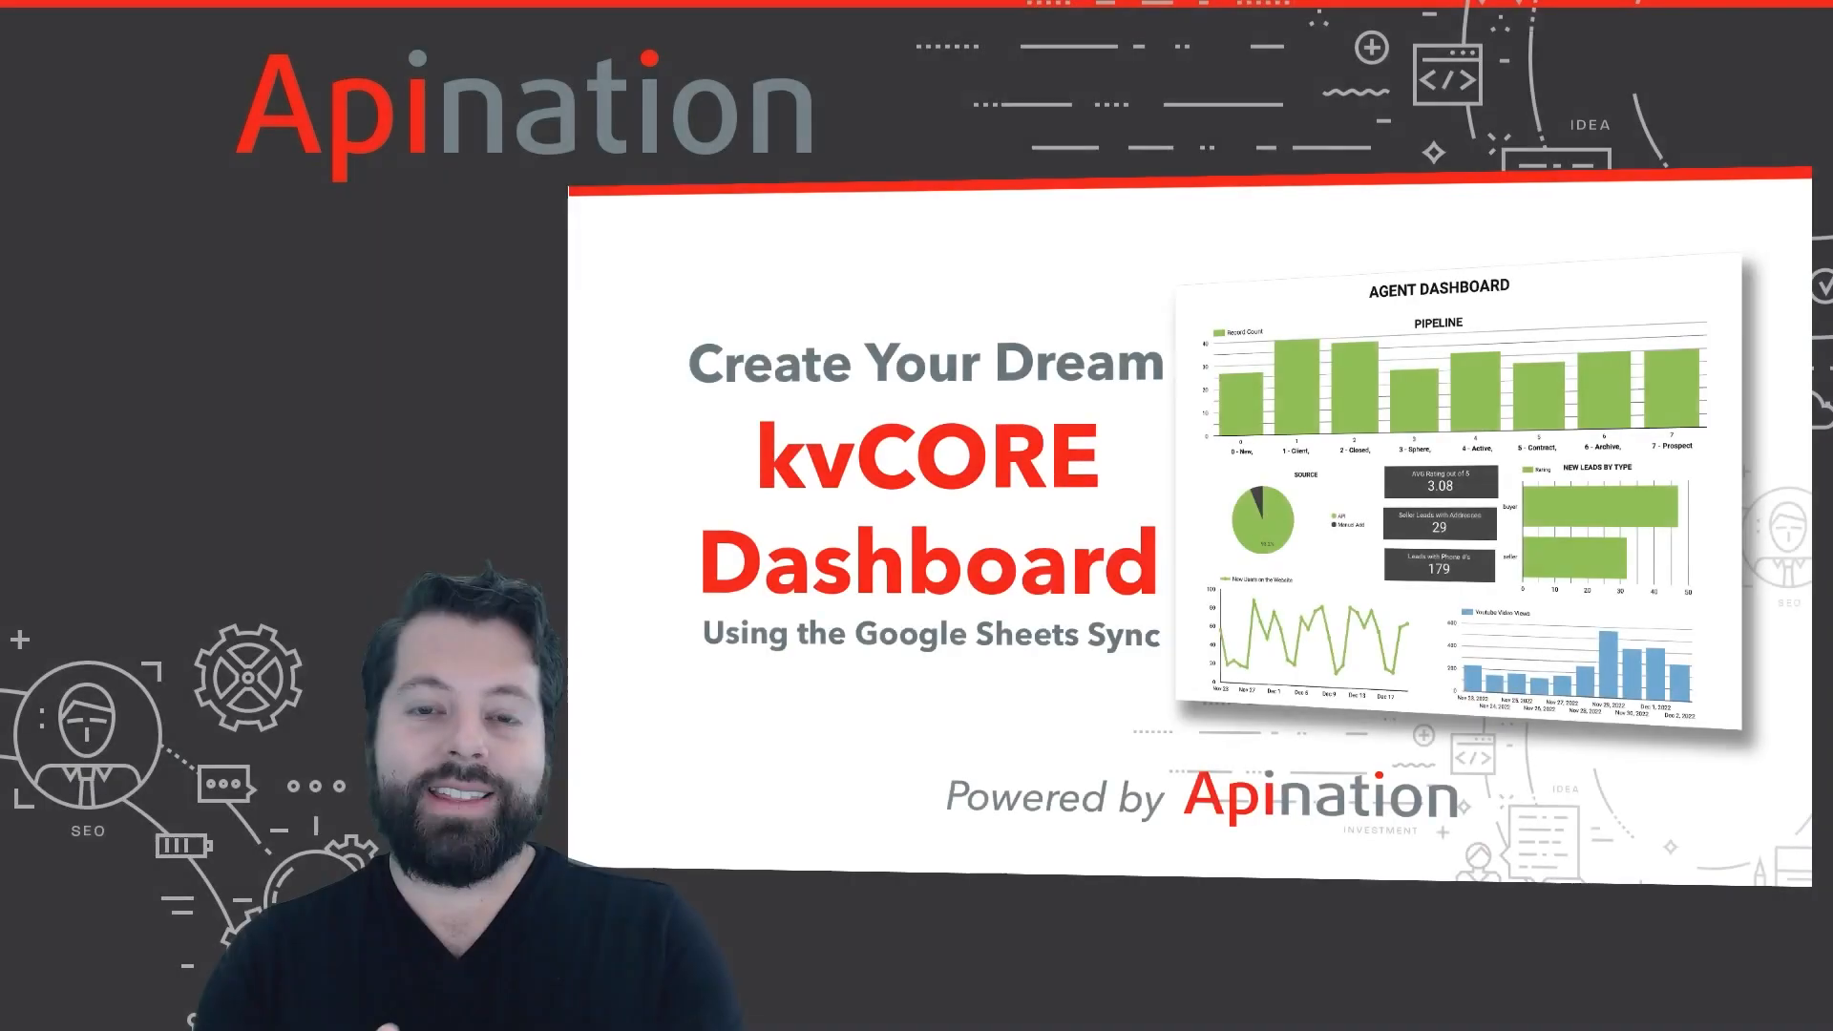